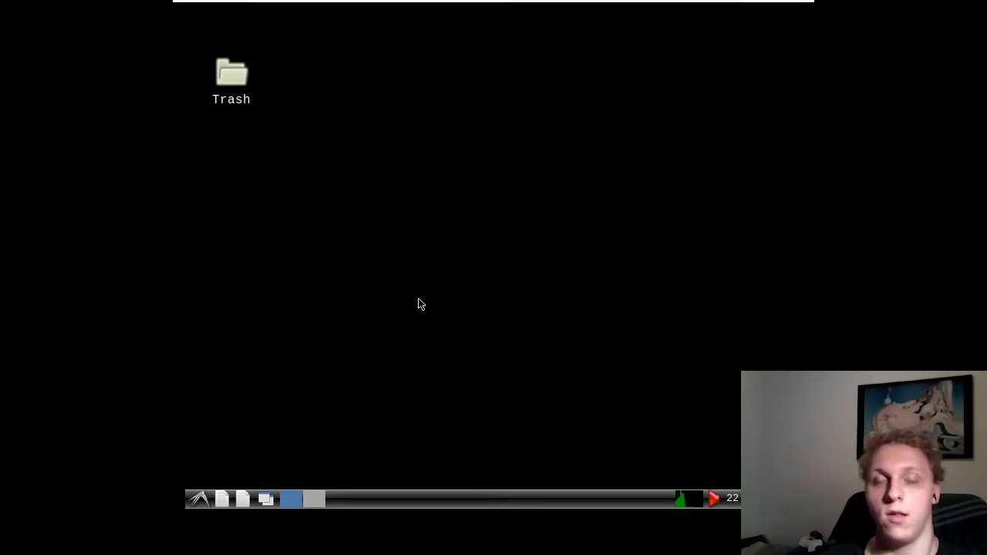
Launch Task Manager from System Tools to view processes and memory use.
{"action": "left_click", "coordinate": [200, 502]}
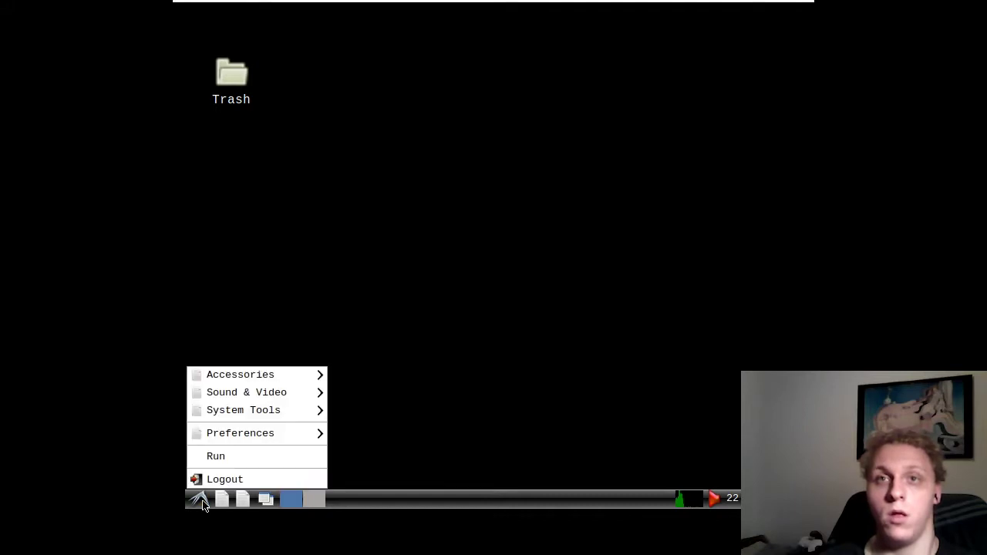
{"action": "left_click", "coordinate": [429, 346]}
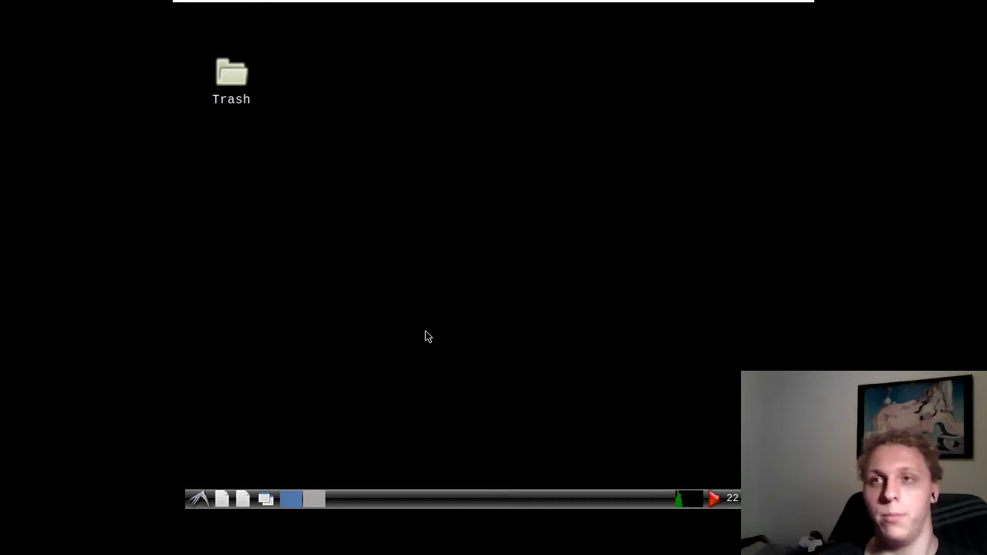
{"action": "left_click", "coordinate": [192, 499]}
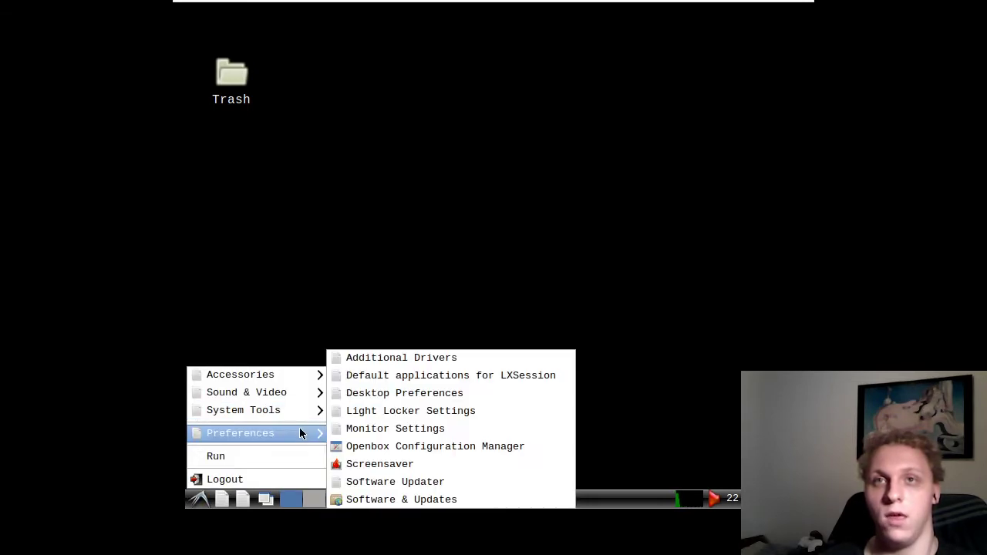
{"action": "mouse_move", "coordinate": [308, 411]}
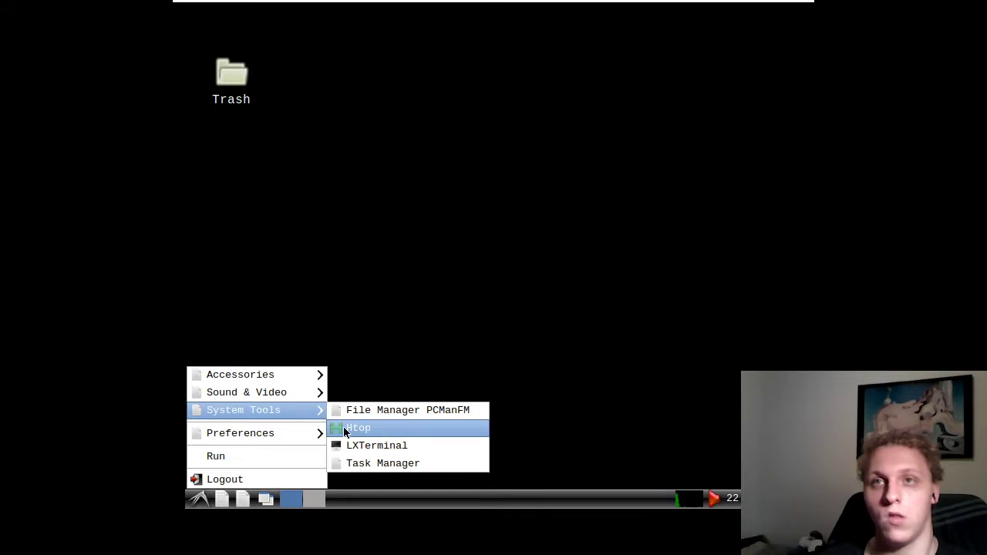
{"action": "left_click", "coordinate": [353, 464]}
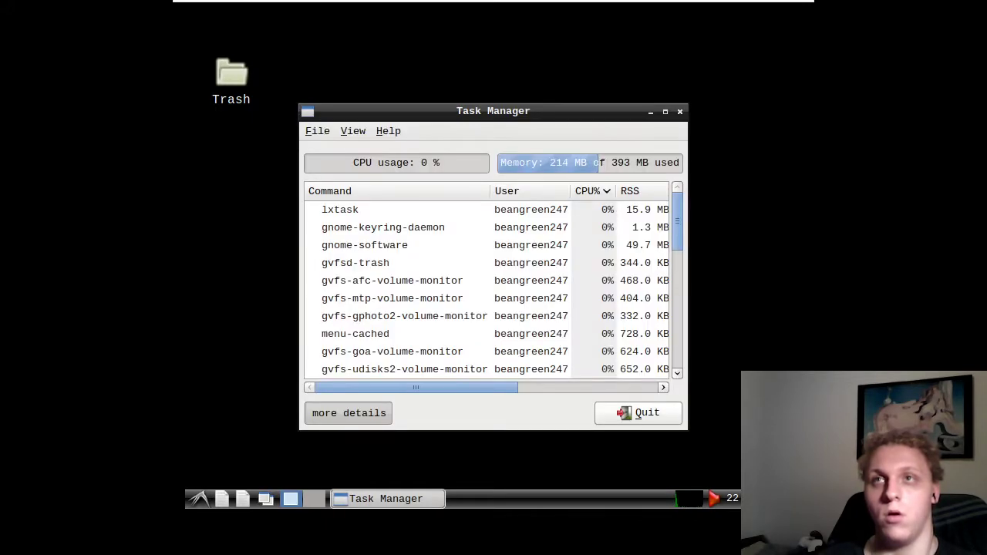
Nudge the Task Manager window aside and launch LXTerminal from System Tools.
{"action": "left_click_drag", "start_coordinate": [542, 112], "coordinate": [572, 123]}
{"action": "left_click", "coordinate": [199, 498]}
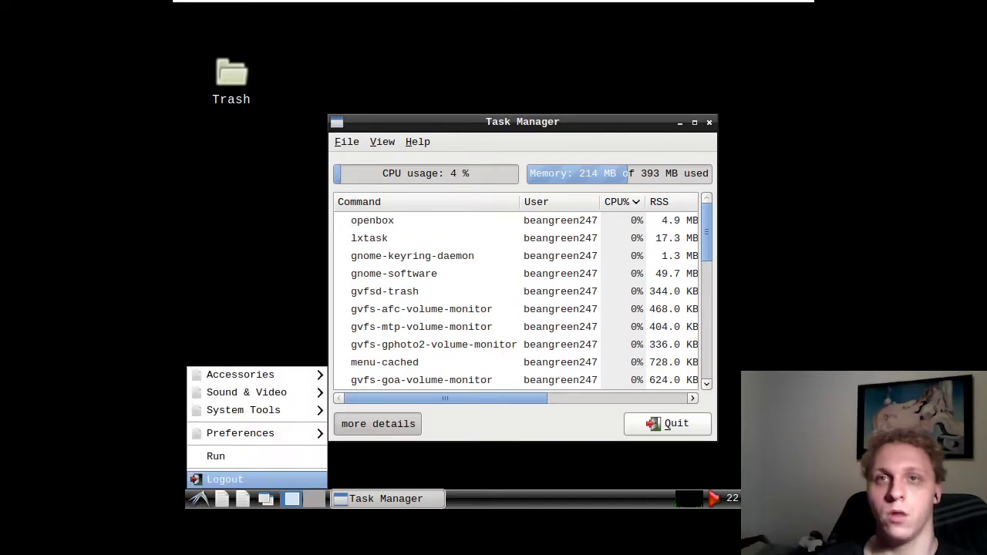
{"action": "mouse_move", "coordinate": [278, 409]}
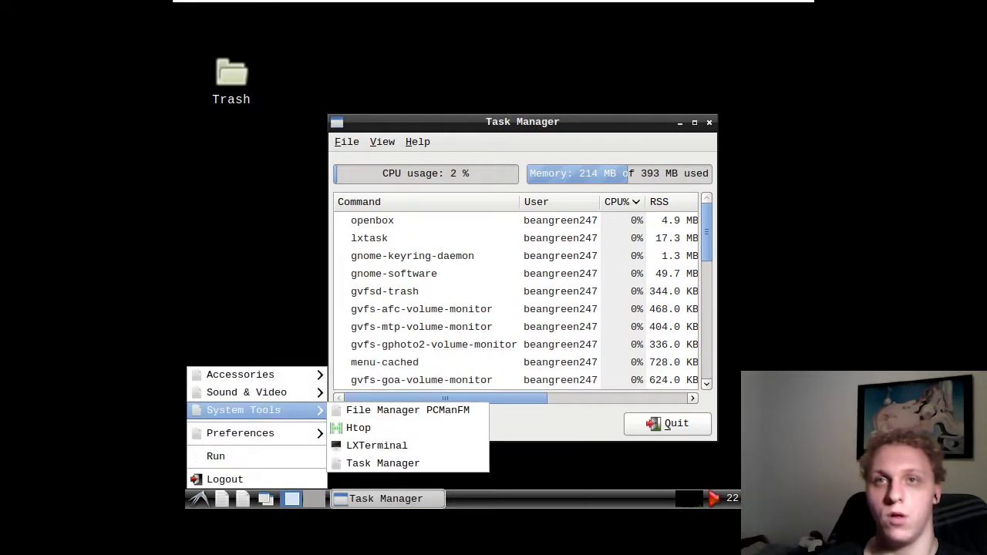
{"action": "left_click", "coordinate": [361, 443]}
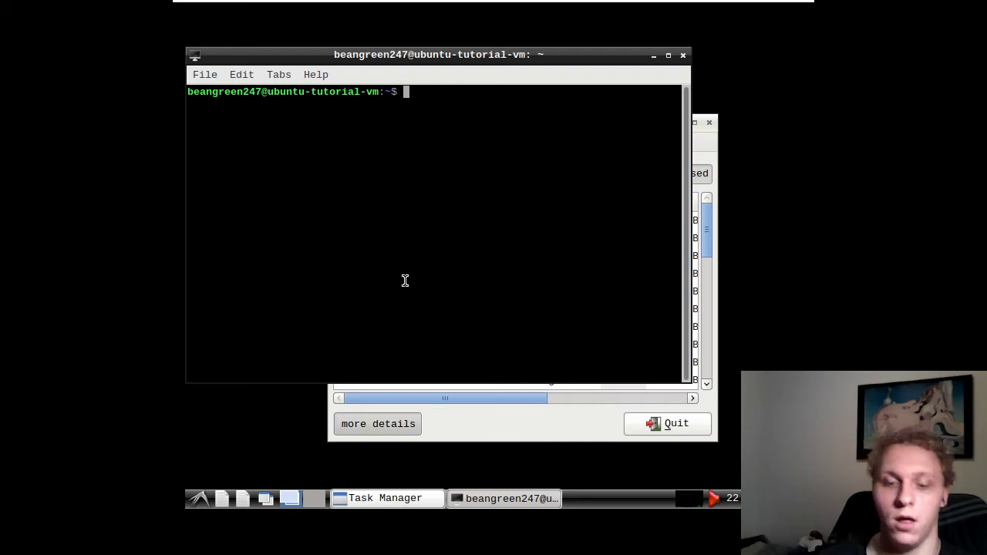
Run neofetch, scroll up to view the Ubuntu 18.04.3 summary, then close the terminal.
{"action": "type", "text": "neofetch"}
{"action": "key", "text": "Return"}
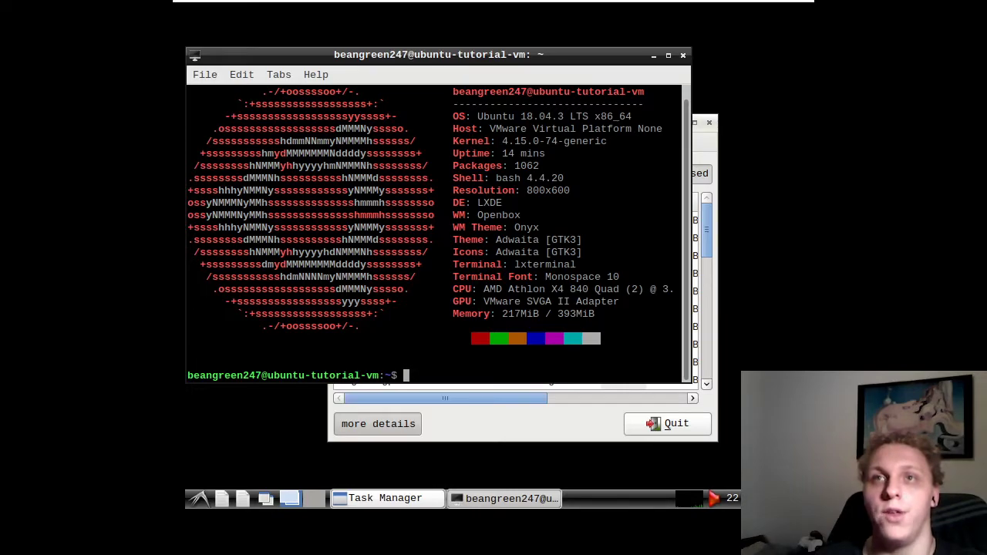
{"action": "scroll", "coordinate": [372, 252], "scroll_direction": "up", "scroll_amount": 1}
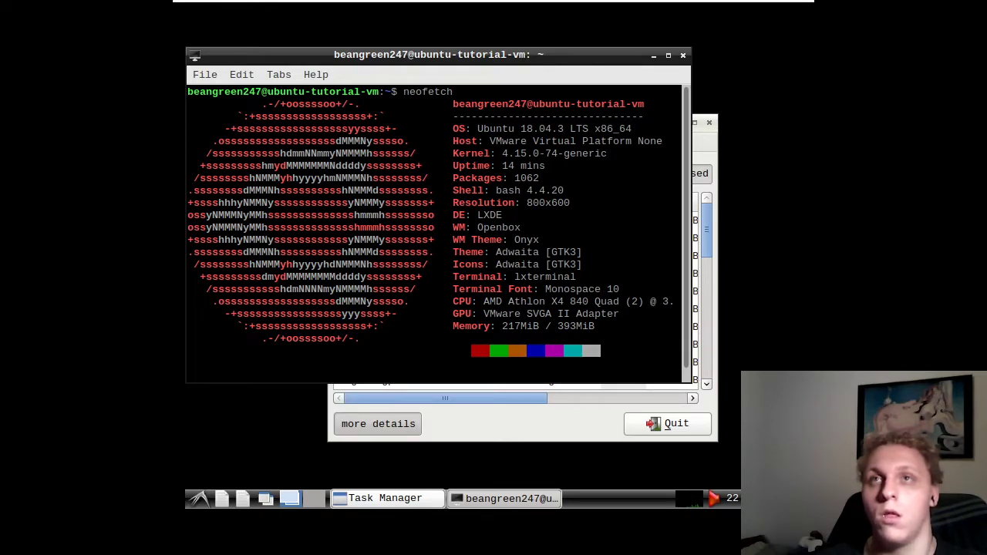
{"action": "left_click", "coordinate": [682, 55]}
Close Task Manager and launch a new LXTerminal window from System Tools.
{"action": "left_click", "coordinate": [710, 123]}
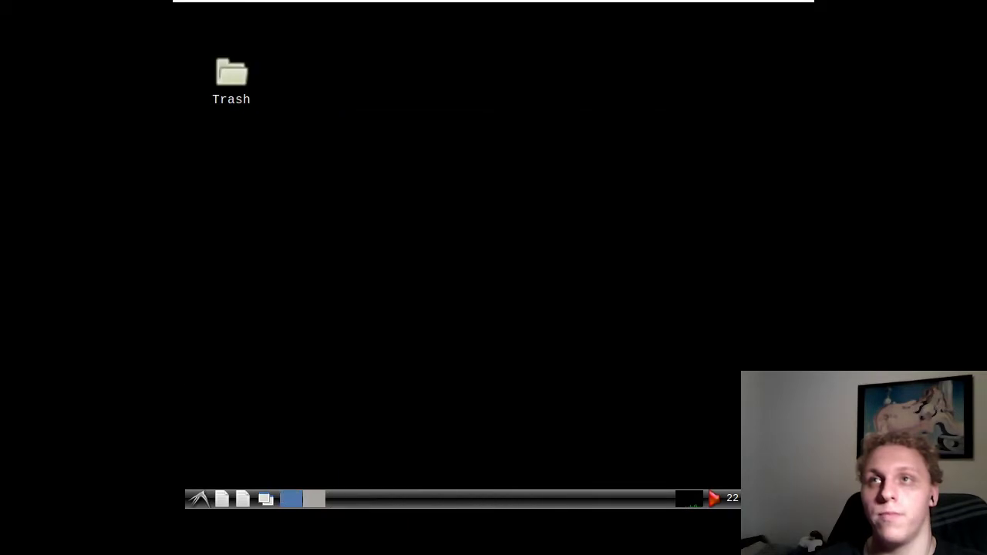
{"action": "left_click", "coordinate": [199, 499]}
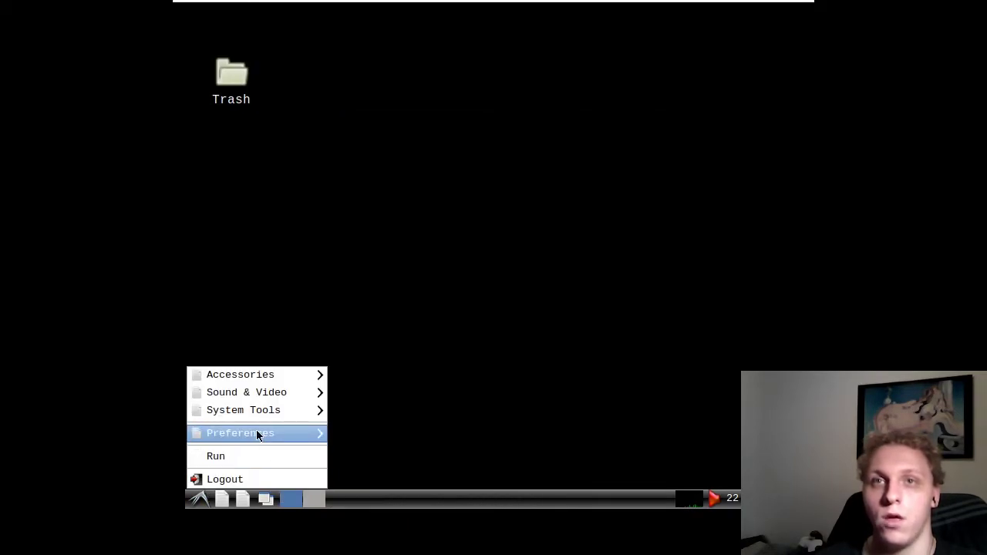
{"action": "mouse_move", "coordinate": [256, 429]}
{"action": "mouse_move", "coordinate": [286, 421]}
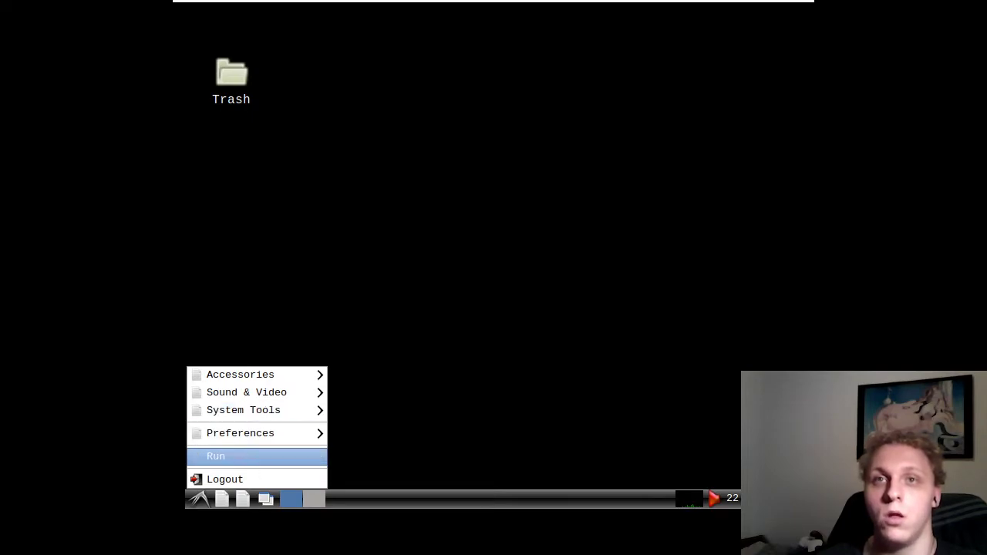
{"action": "left_click", "coordinate": [196, 502]}
{"action": "left_click", "coordinate": [196, 502]}
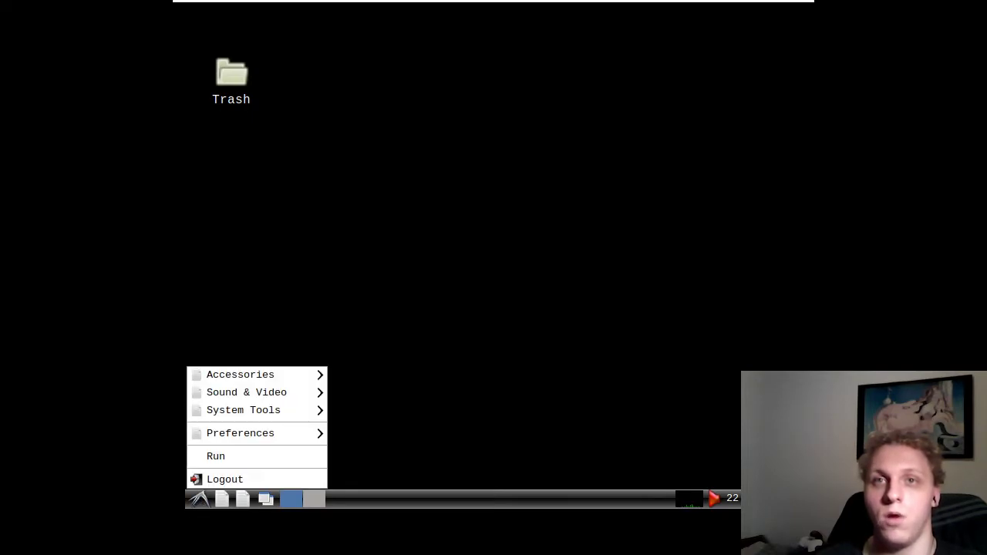
{"action": "mouse_move", "coordinate": [283, 411]}
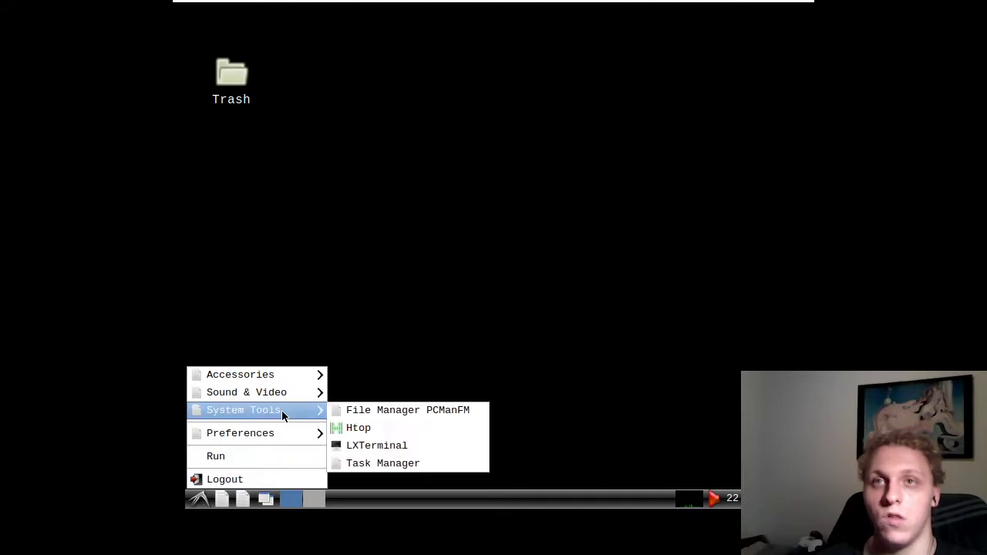
{"action": "left_click", "coordinate": [370, 447]}
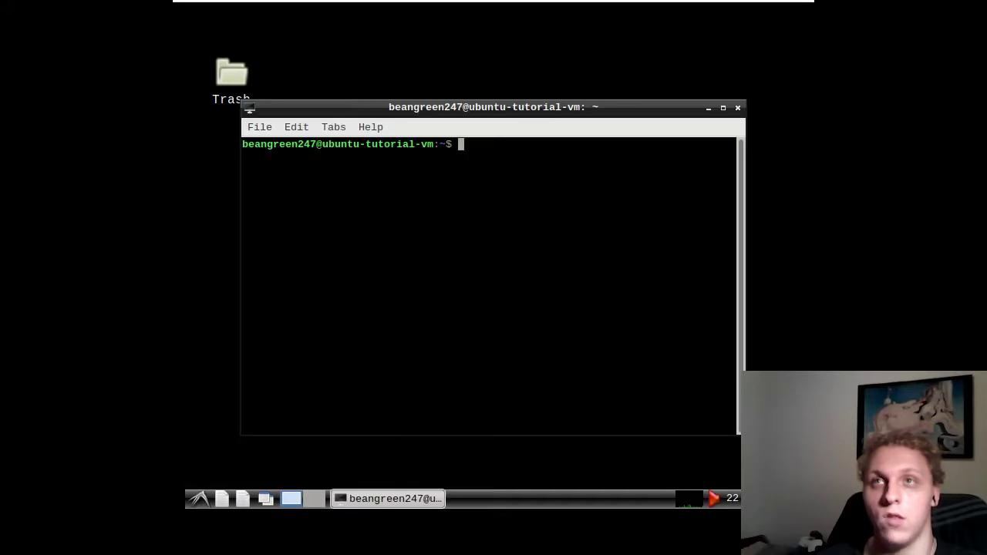
Maximize the terminal, view processes in htop, quit it, and clear the screen.
{"action": "double_click", "coordinate": [512, 108]}
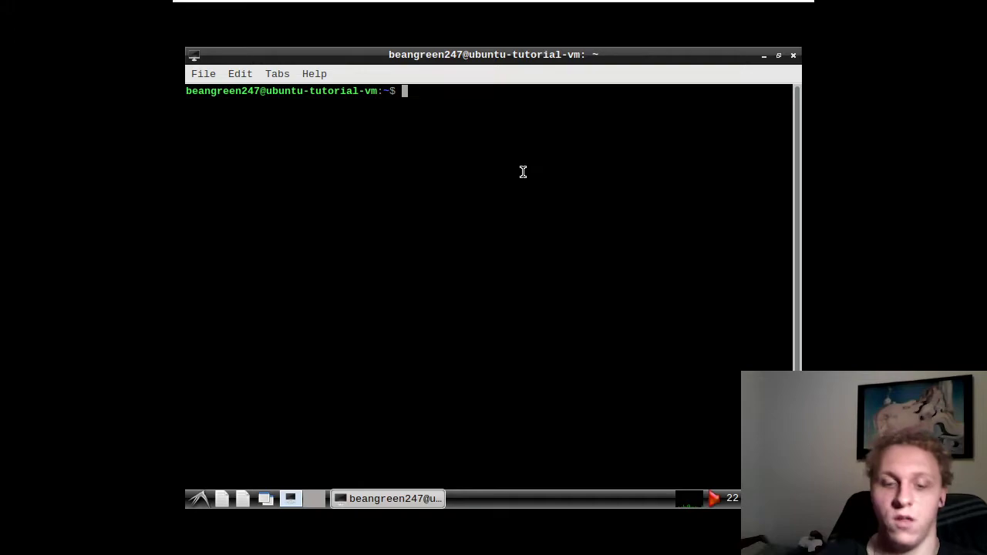
{"action": "type", "text": "htop"}
{"action": "key", "text": "Return"}
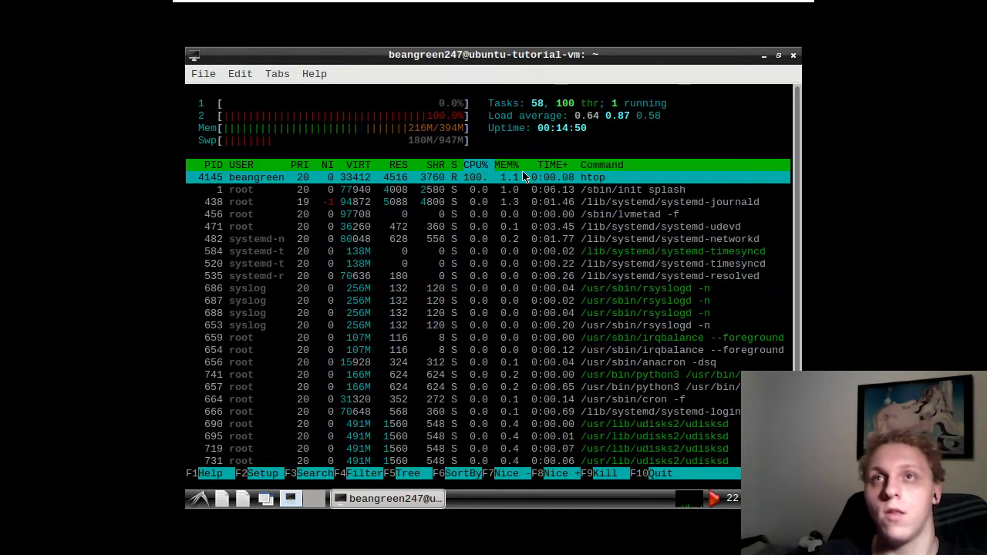
{"action": "type", "text": "q"}
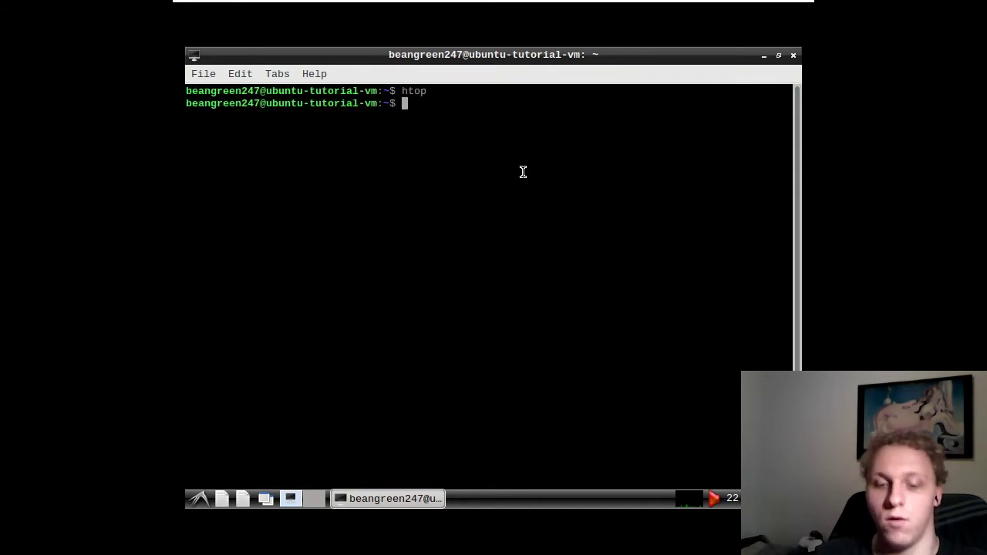
{"action": "type", "text": "clear"}
{"action": "key", "text": "Return"}
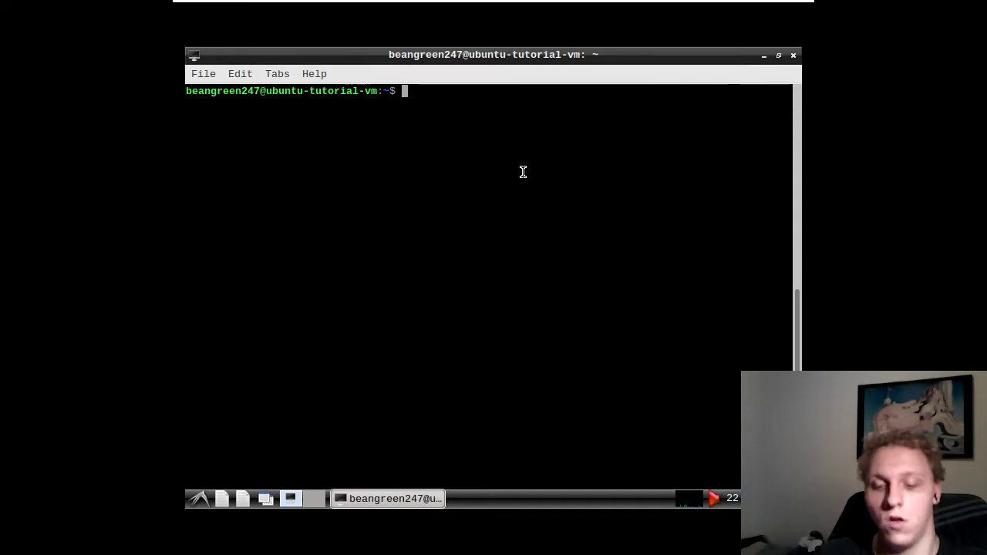
Run sudo apt update with the sudo password, then try the taskbar Web Browser launcher.
{"action": "type", "text": "su"}
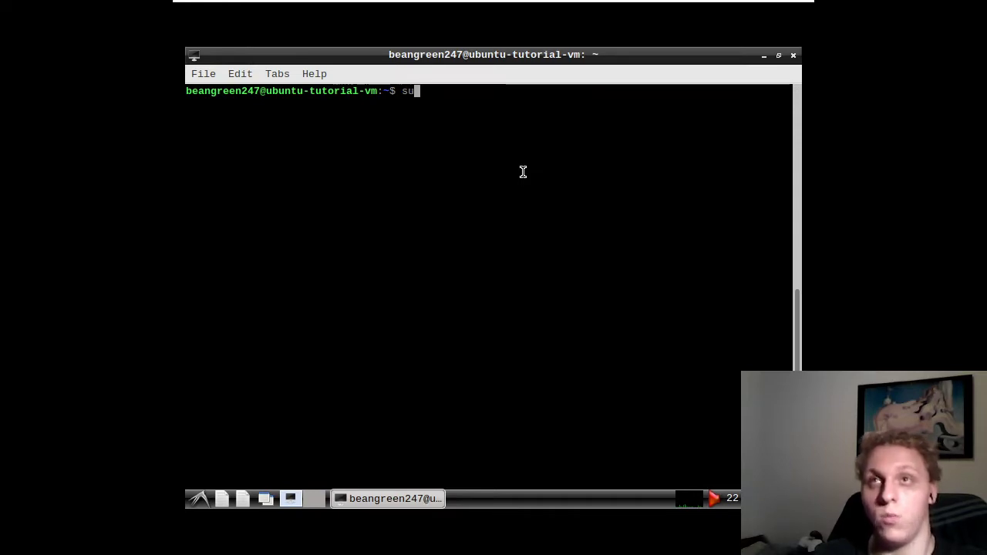
{"action": "type", "text": "do ap"}
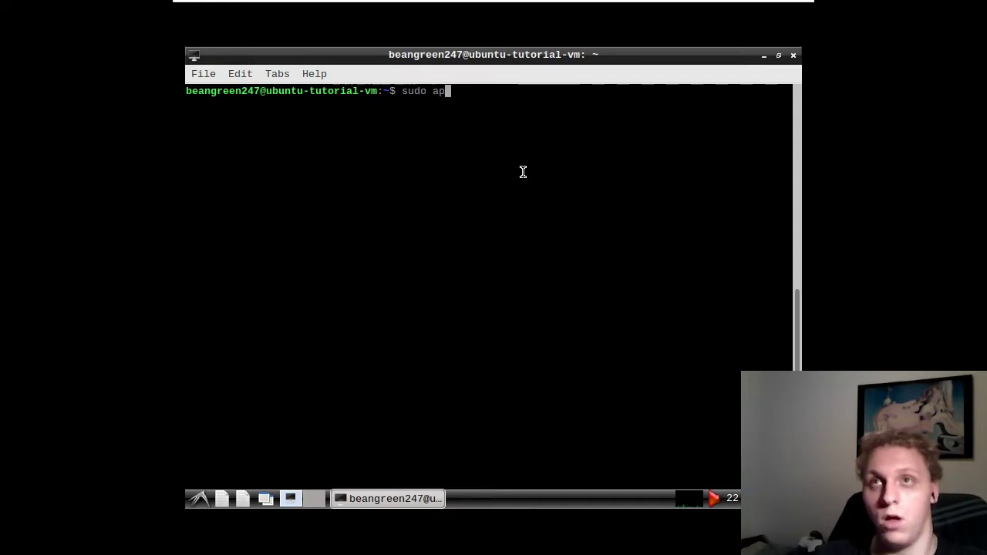
{"action": "type", "text": "t install"}
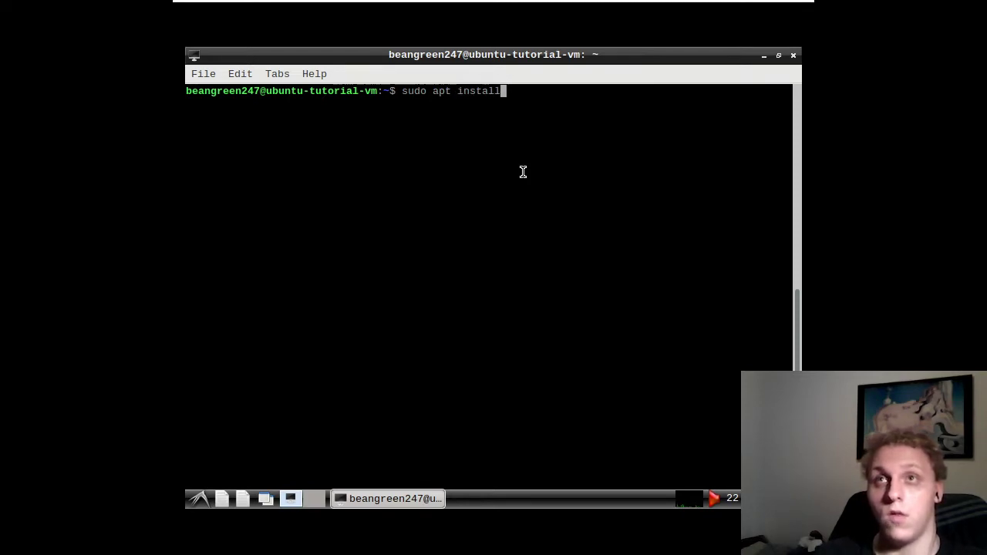
{"action": "key", "text": "BackSpace"}
{"action": "key", "text": "BackSpace"}
{"action": "key", "text": "BackSpace"}
{"action": "key", "text": "BackSpace"}
{"action": "key", "text": "BackSpace"}
{"action": "key", "text": "BackSpace"}
{"action": "key", "text": "BackSpace"}
{"action": "key", "text": "BackSpace"}
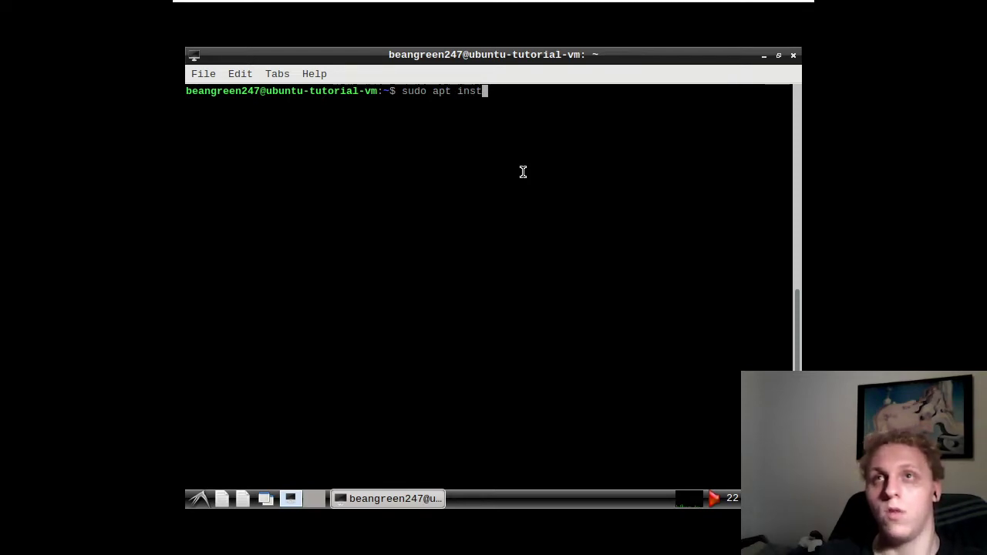
{"action": "type", "text": "updat"}
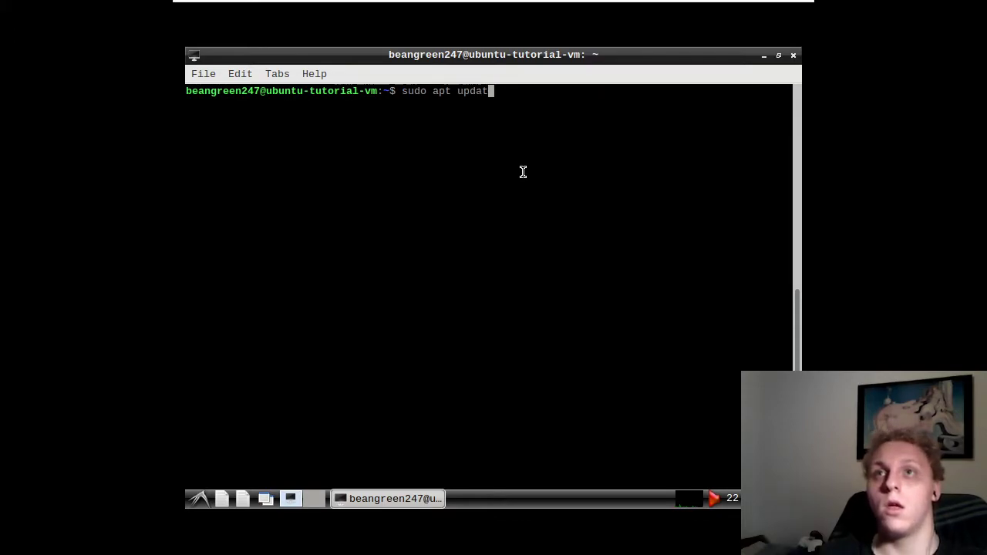
{"action": "type", "text": "e"}
{"action": "key", "text": "Return"}
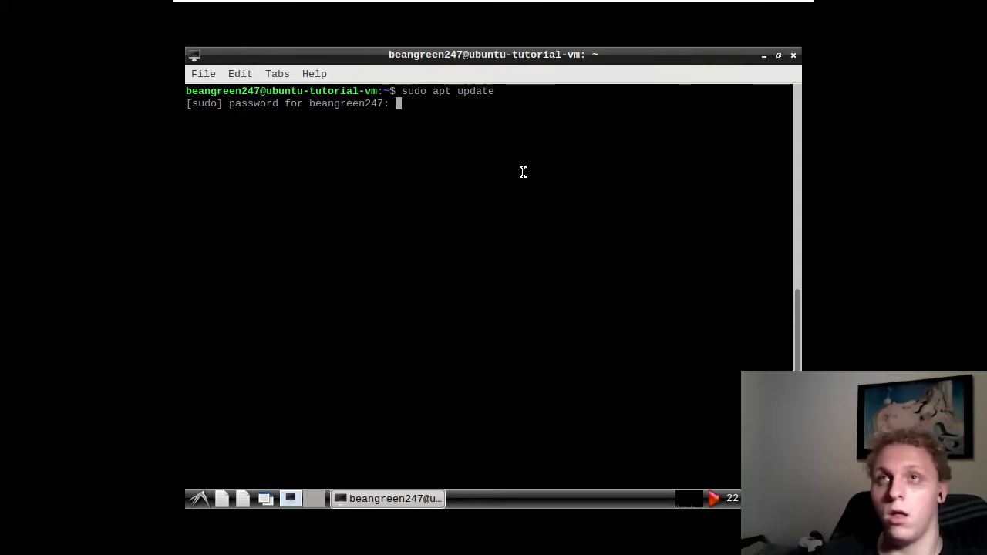
{"action": "key", "text": "Return"}
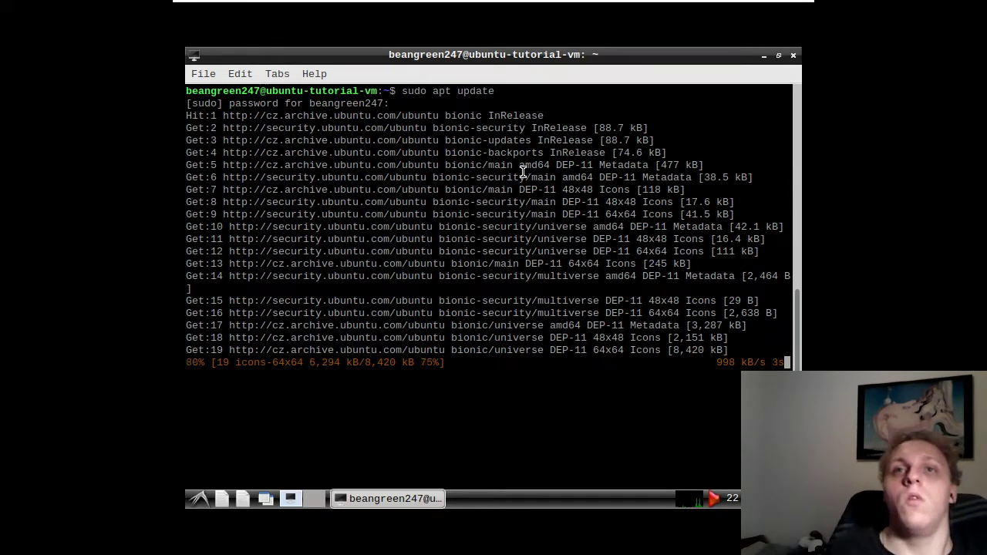
{"action": "left_click", "coordinate": [245, 503]}
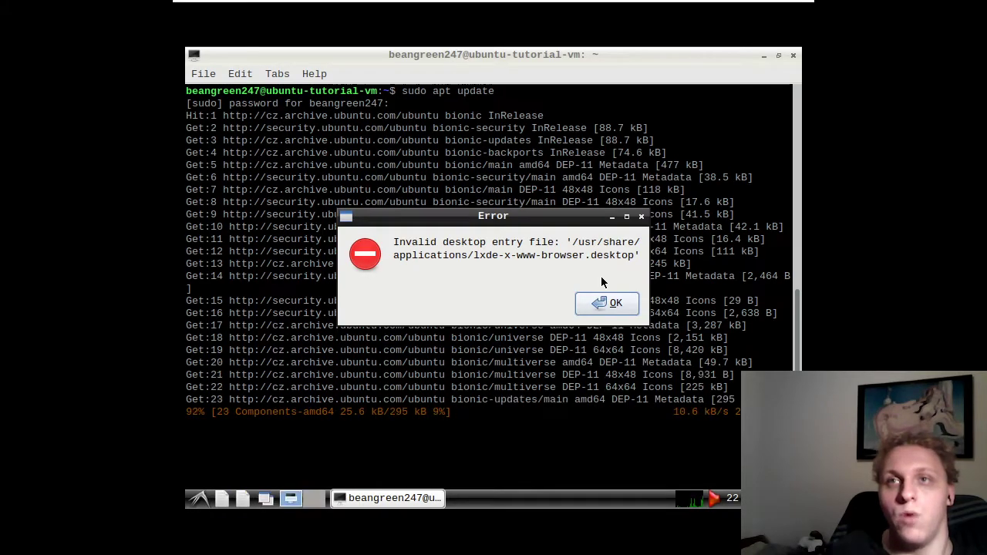
Dismiss the invalid desktop entry errors, opening and closing the file manager in between.
{"action": "left_click", "coordinate": [600, 304]}
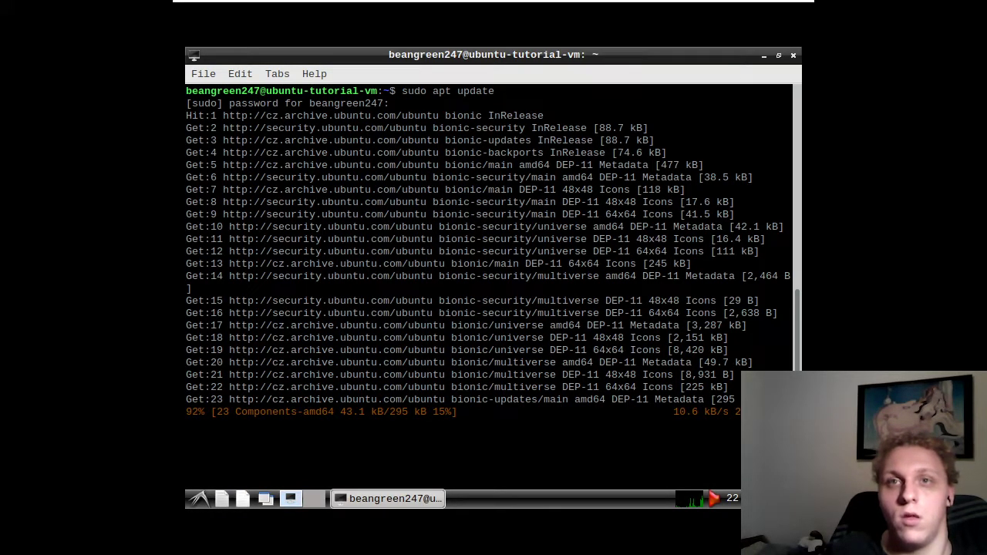
{"action": "left_click", "coordinate": [225, 501]}
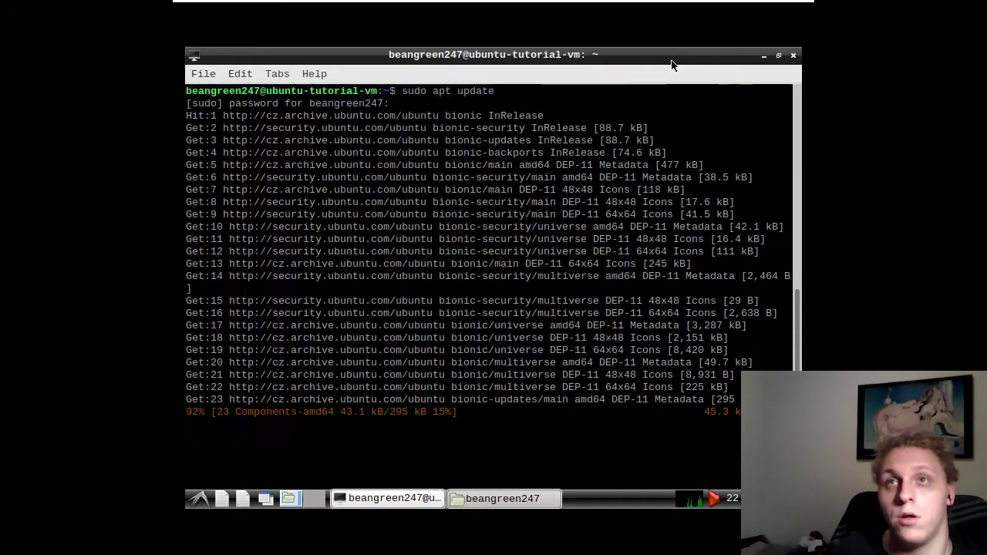
{"action": "key", "text": "alt+F4"}
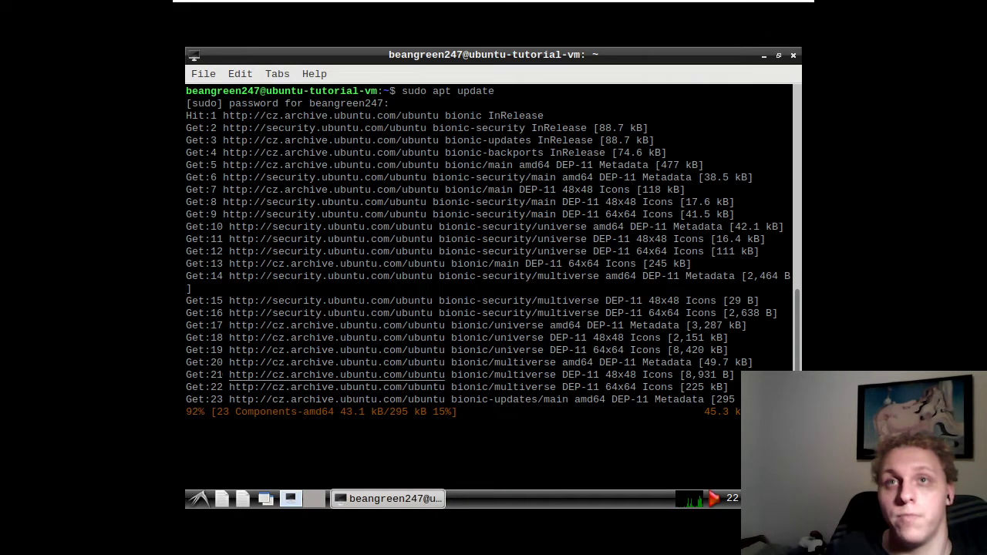
{"action": "left_click", "coordinate": [243, 499]}
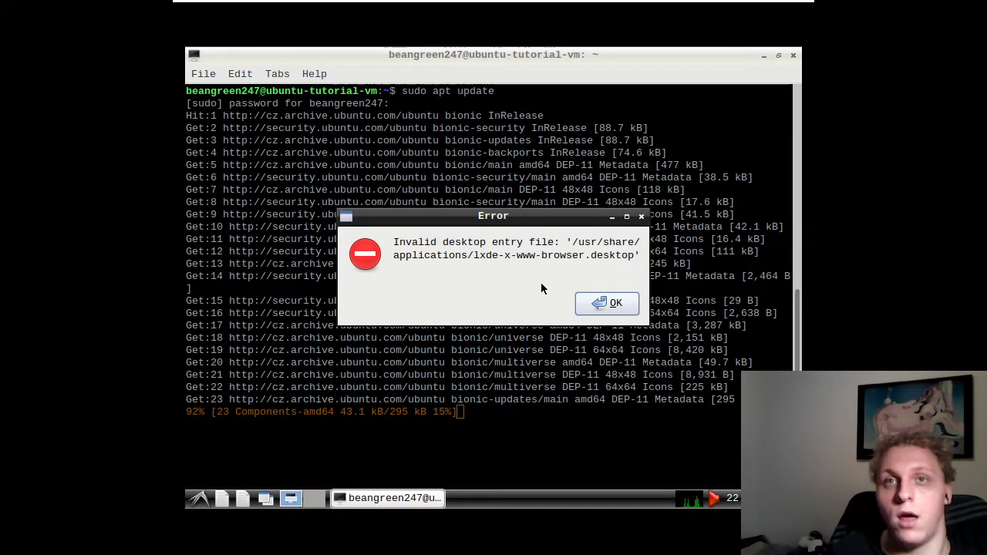
{"action": "left_click", "coordinate": [613, 302]}
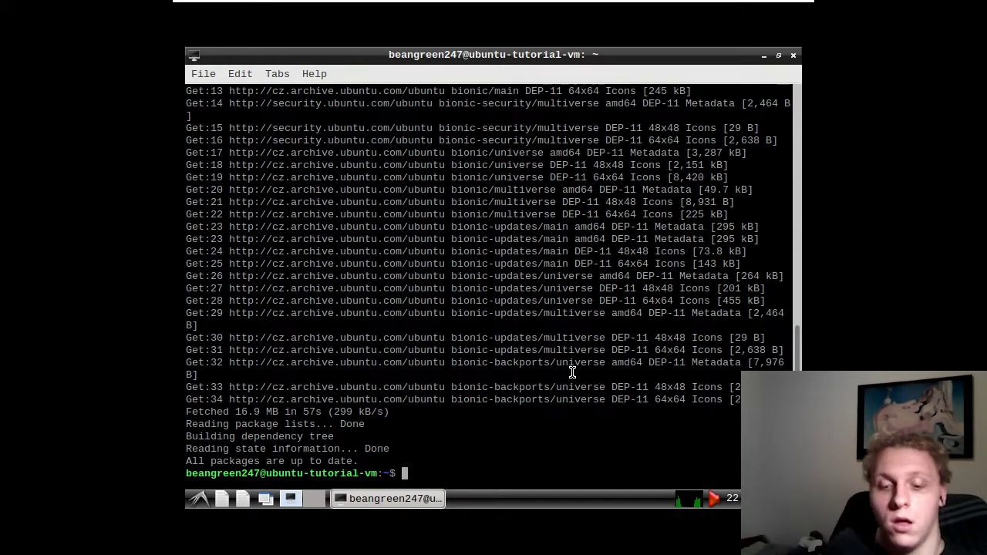
Start sudo apt install firefox and decline with n at the [Y/n] prompt.
{"action": "type", "text": "sudo"}
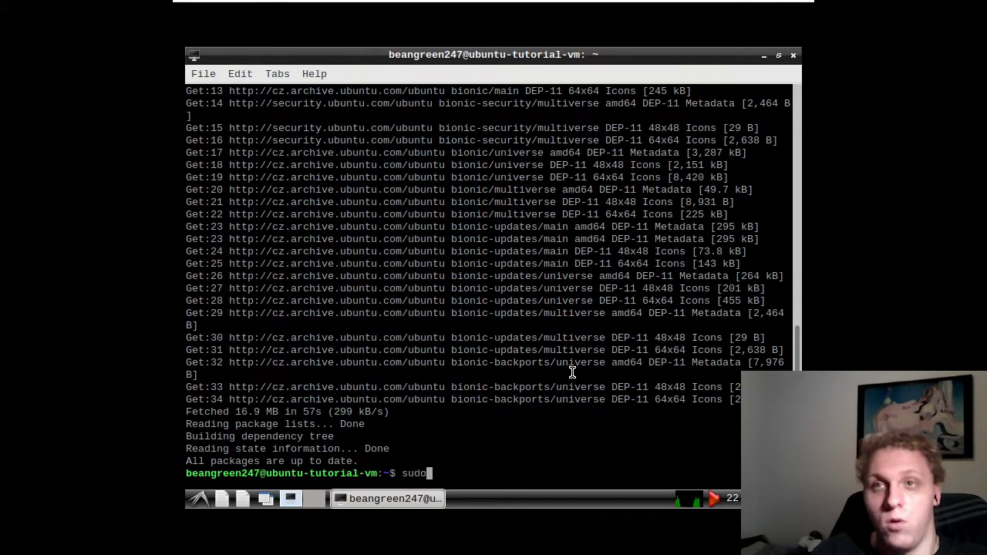
{"action": "type", "text": " apt install"}
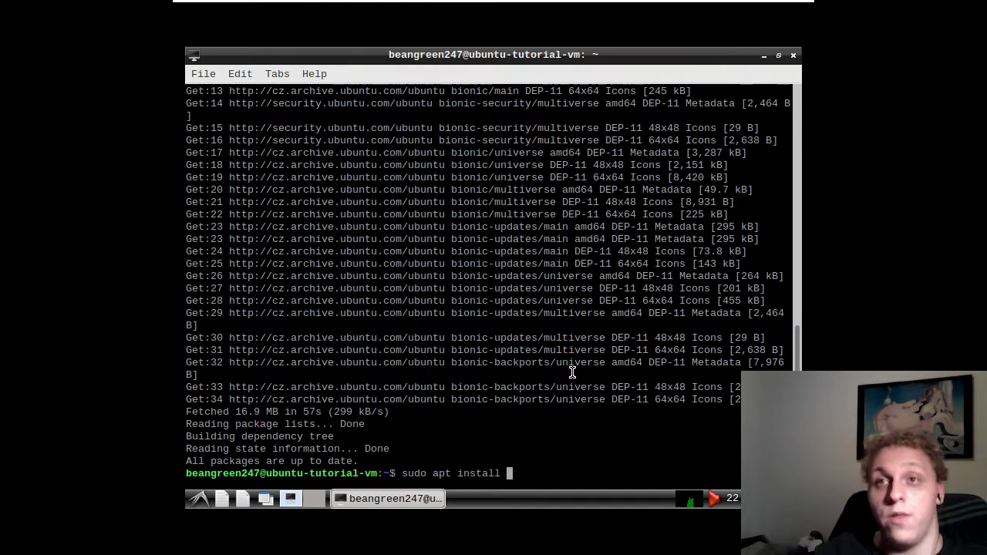
{"action": "type", "text": "fire"}
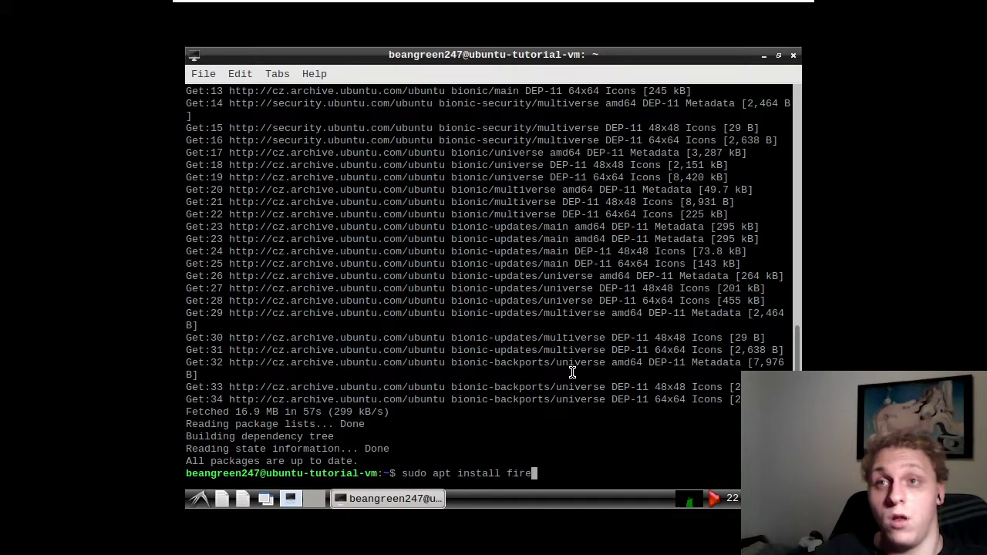
{"action": "type", "text": "fox"}
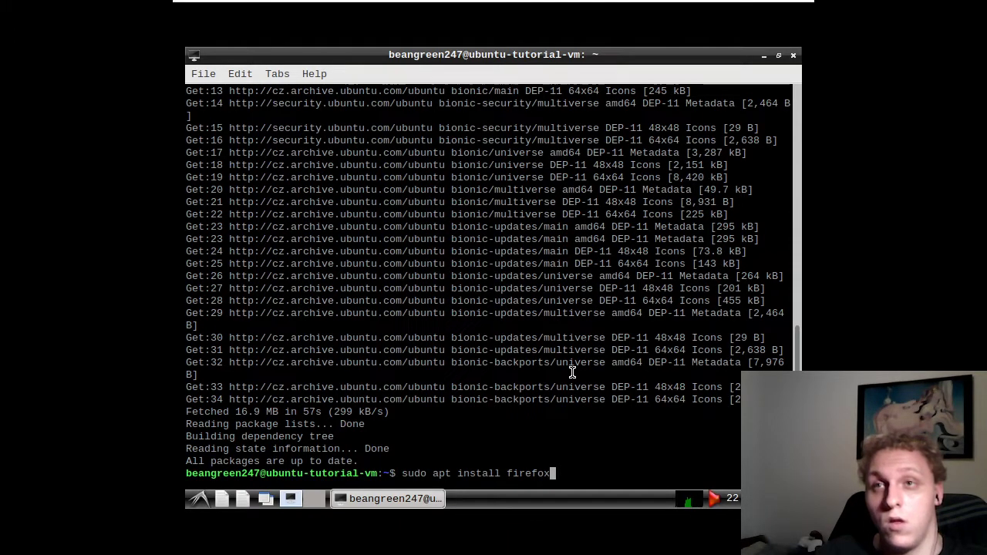
{"action": "key", "text": "Return"}
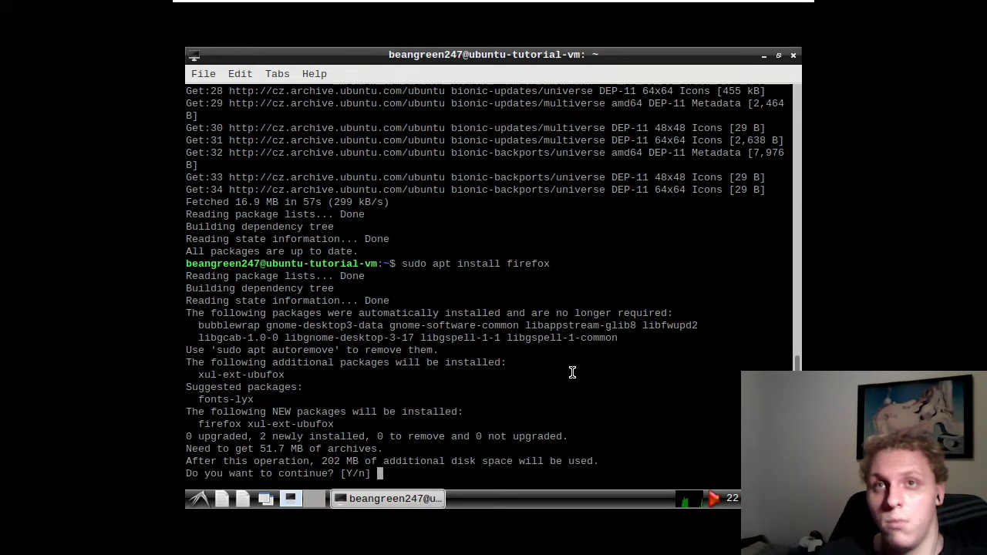
{"action": "type", "text": "n"}
{"action": "key", "text": "Return"}
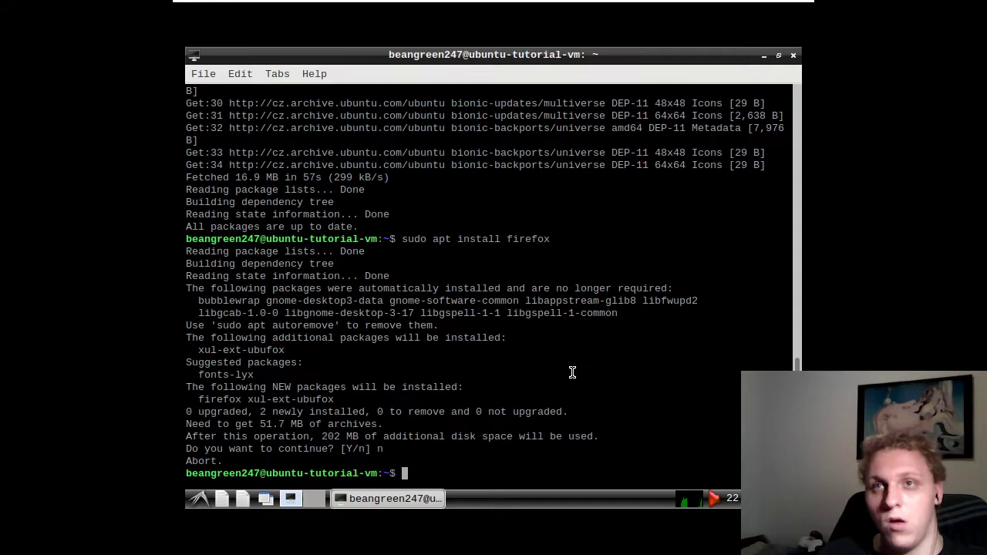
{"action": "key", "text": "Up"}
Change the recalled command to sudo apt install chromium-browser via Tab completion and run it.
{"action": "key", "text": "BackSpace"}
{"action": "key", "text": "BackSpace"}
{"action": "key", "text": "BackSpace"}
{"action": "key", "text": "BackSpace"}
{"action": "key", "text": "BackSpace"}
{"action": "key", "text": "BackSpace"}
{"action": "key", "text": "BackSpace"}
{"action": "key", "text": "BackSpace"}
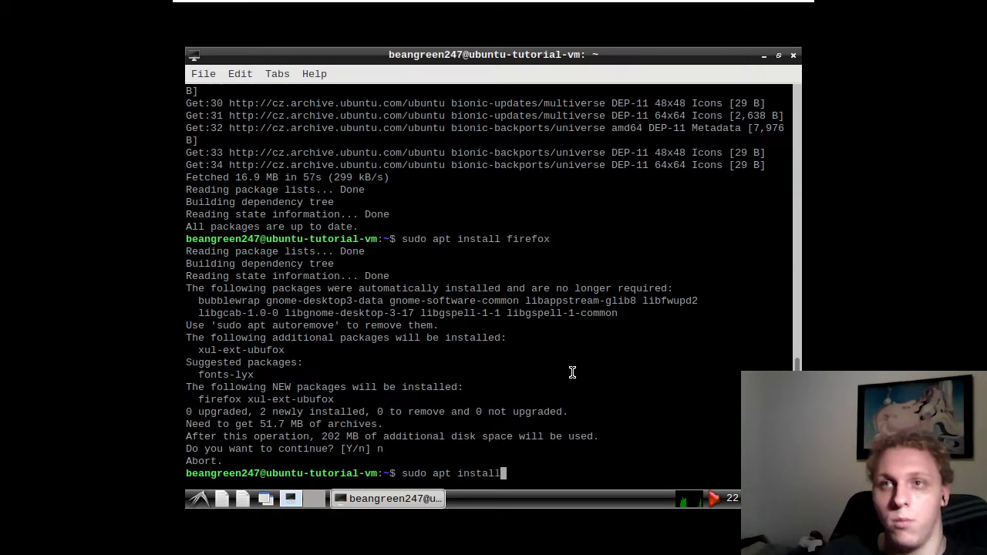
{"action": "type", "text": "chromium-"}
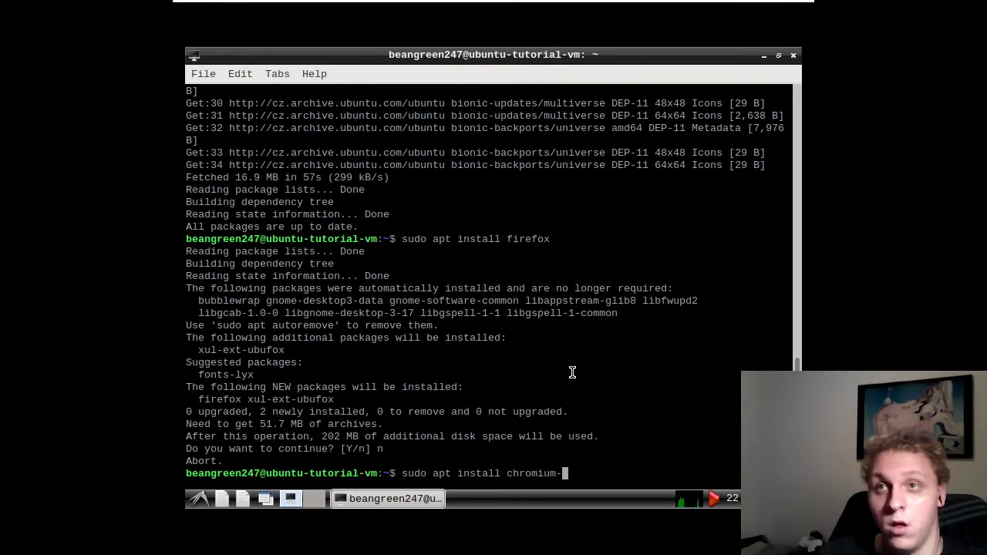
{"action": "key", "text": "Tab"}
{"action": "key", "text": "Tab"}
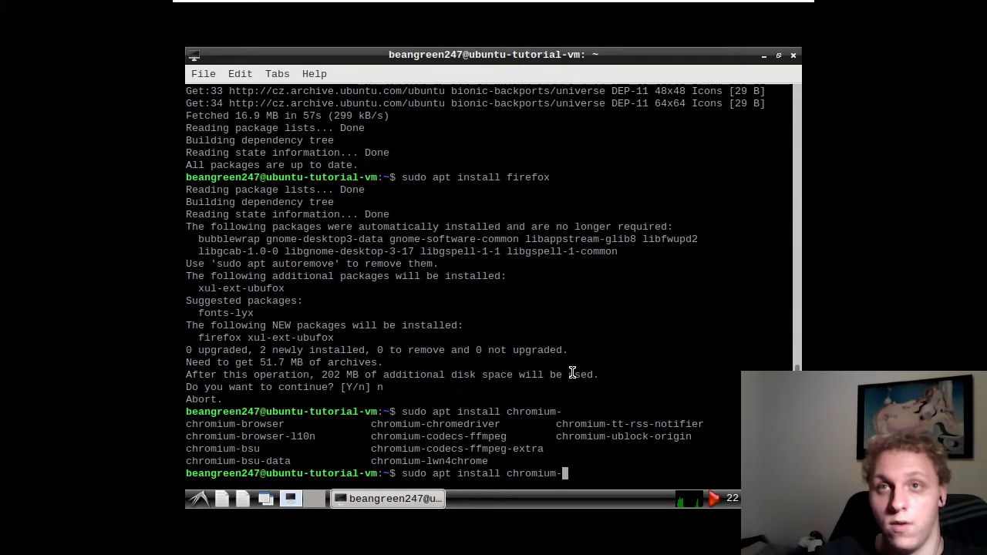
{"action": "type", "text": "b"}
{"action": "type", "text": "r"}
{"action": "key", "text": "Tab"}
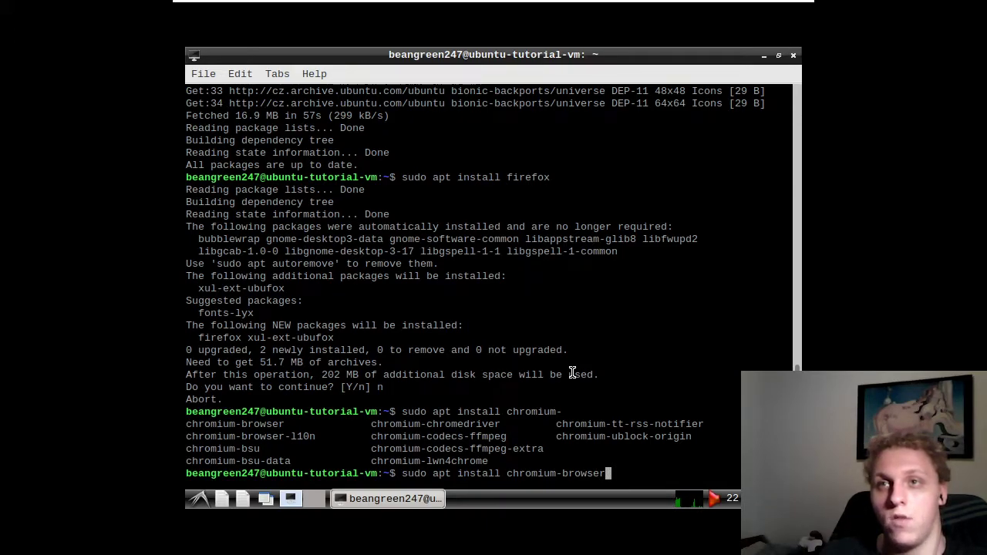
{"action": "key", "text": "Return"}
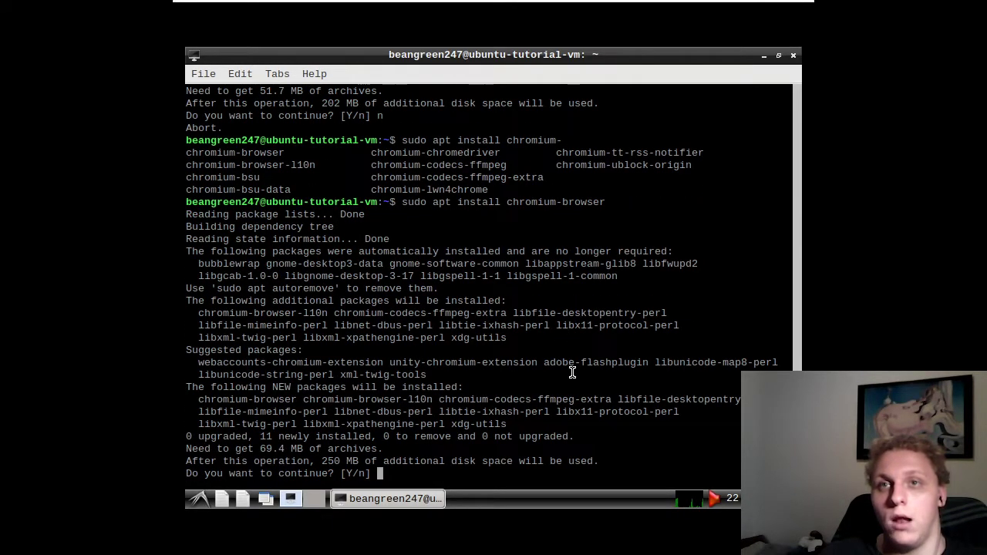
Confirm the chromium-browser install with y, then highlight the x-www-browser registration line.
{"action": "type", "text": "y"}
{"action": "key", "text": "Return"}
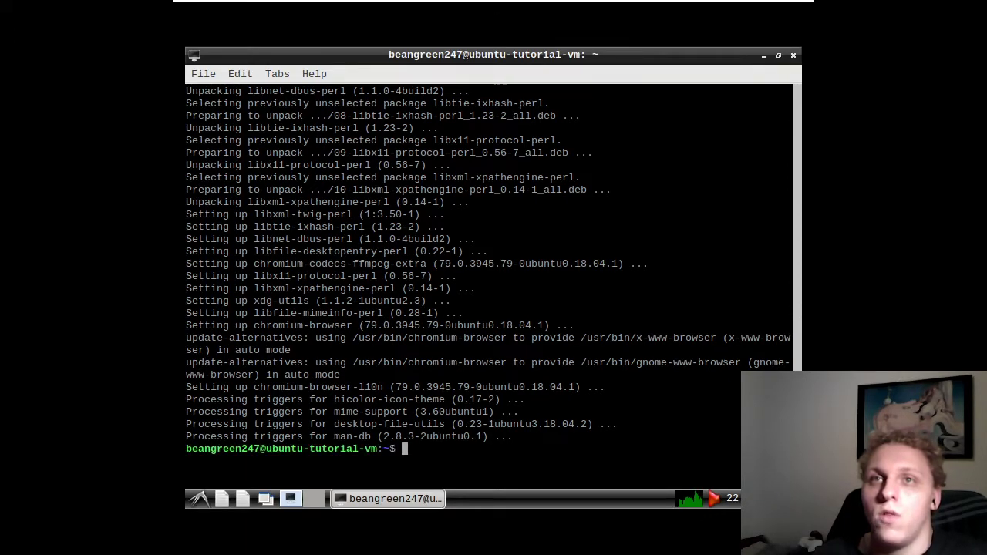
{"action": "left_click_drag", "start_coordinate": [187, 337], "coordinate": [297, 348]}
Deselect the terminal output, then scroll Chromium's New Tab Google page down and back up.
{"action": "left_click", "coordinate": [297, 347]}
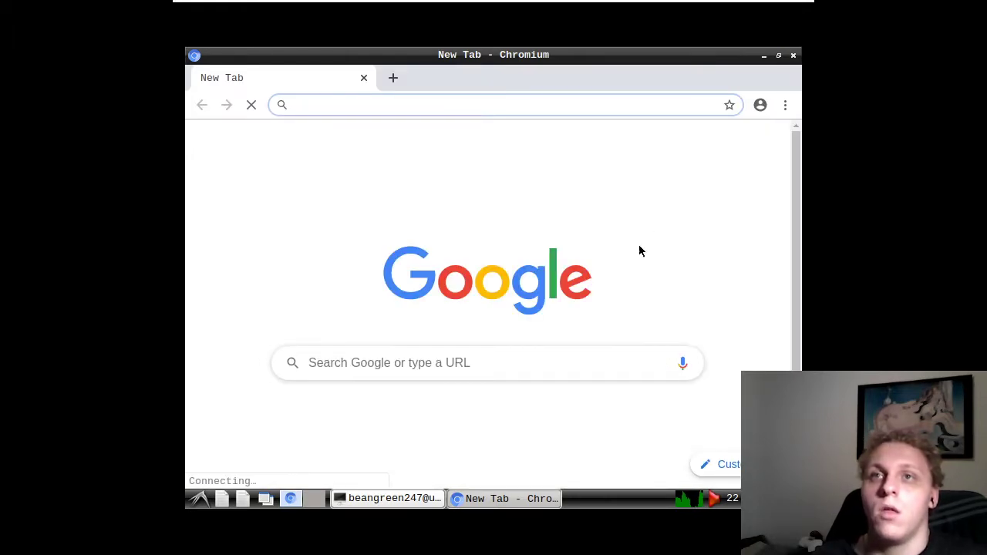
{"action": "scroll", "coordinate": [632, 255], "scroll_direction": "down", "scroll_amount": 3}
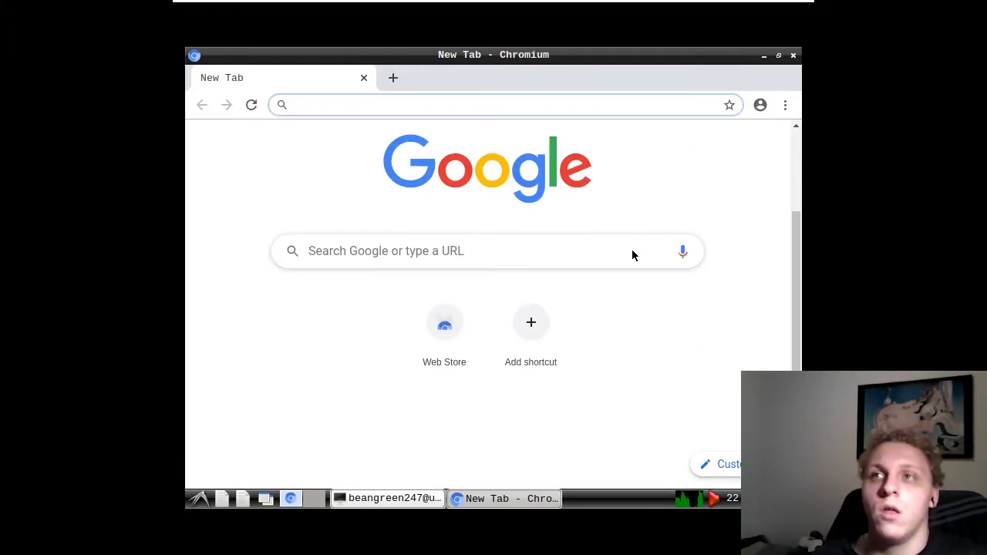
{"action": "scroll", "coordinate": [631, 255], "scroll_direction": "up", "scroll_amount": 3}
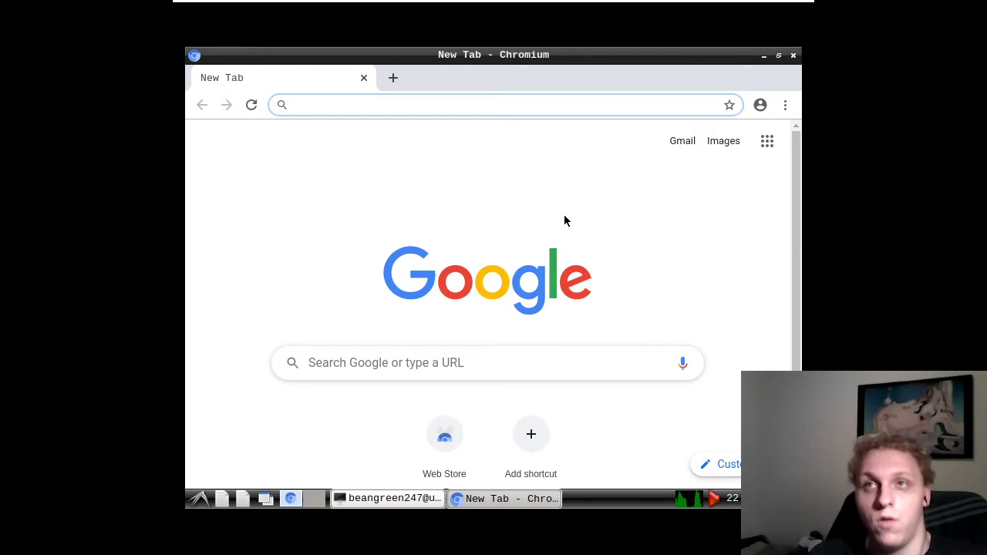
Search Google for libreoffice using the address-bar suggestion.
{"action": "type", "text": "libre"}
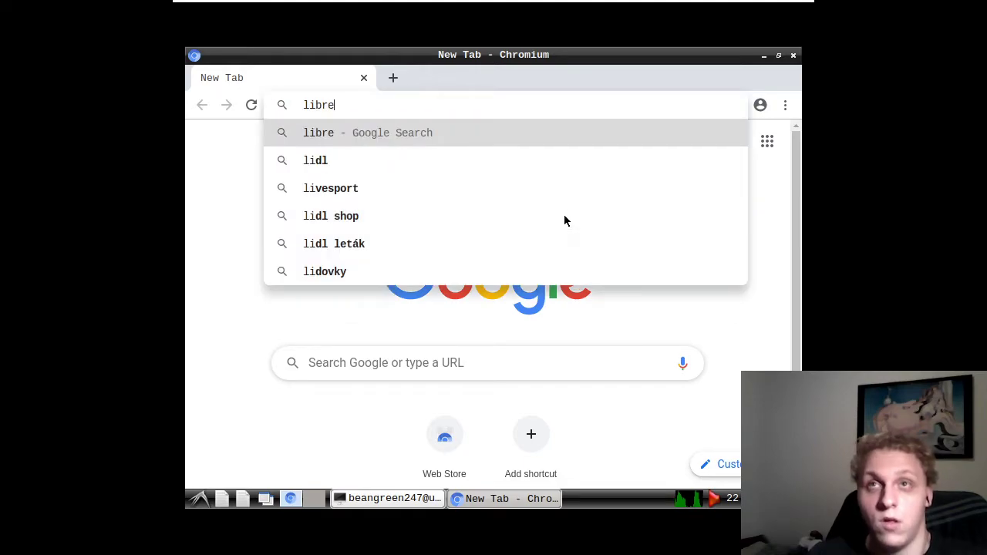
{"action": "key", "text": "Down"}
{"action": "key", "text": "Down"}
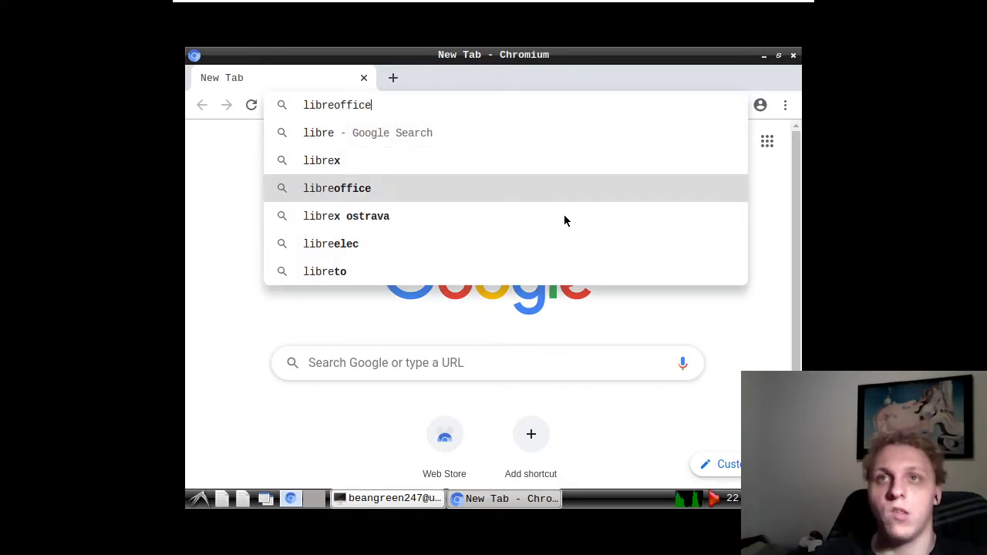
{"action": "key", "text": "Return"}
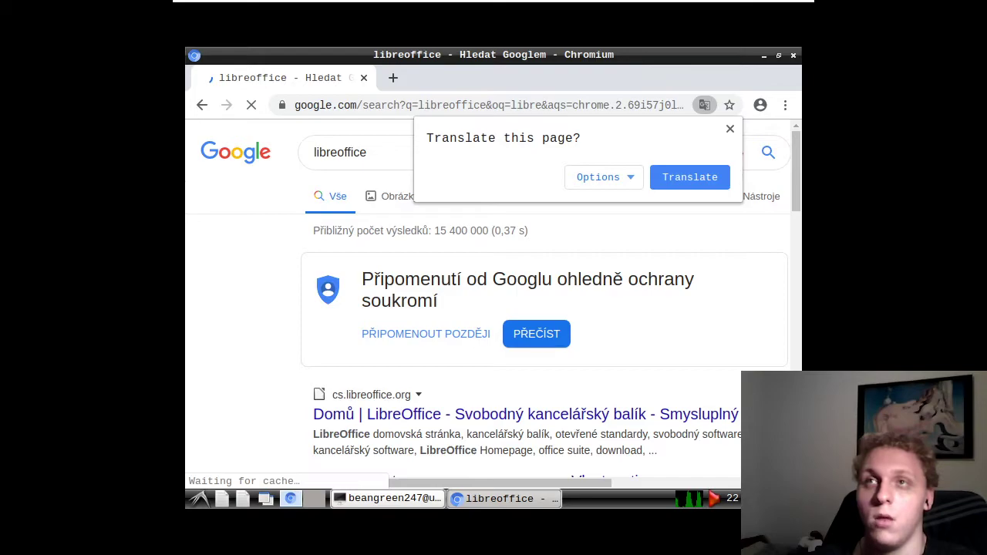
Refine the search to 'libreoffice deb' and open the 'Deb - Download LibreOffice' result.
{"action": "left_click", "coordinate": [380, 152]}
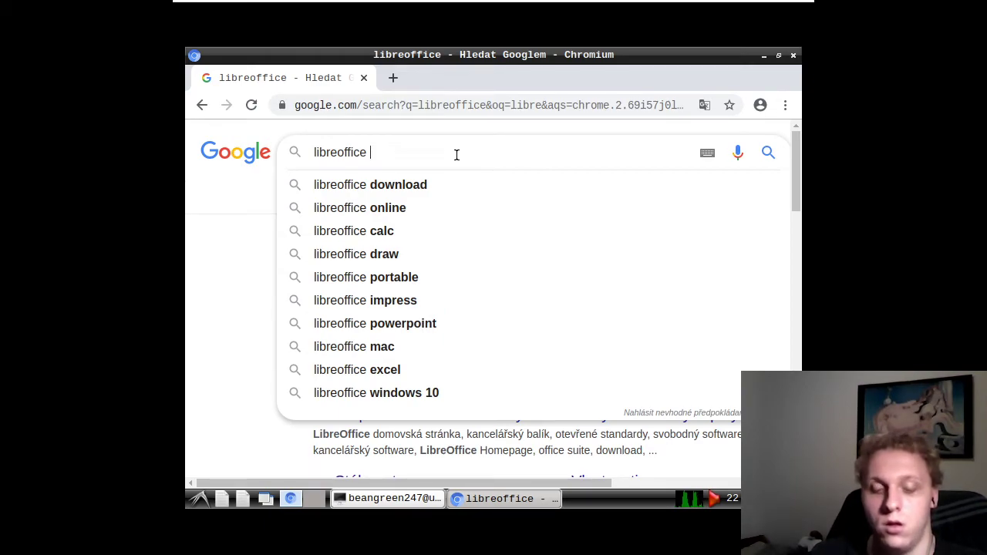
{"action": "type", "text": "deb"}
{"action": "key", "text": "Return"}
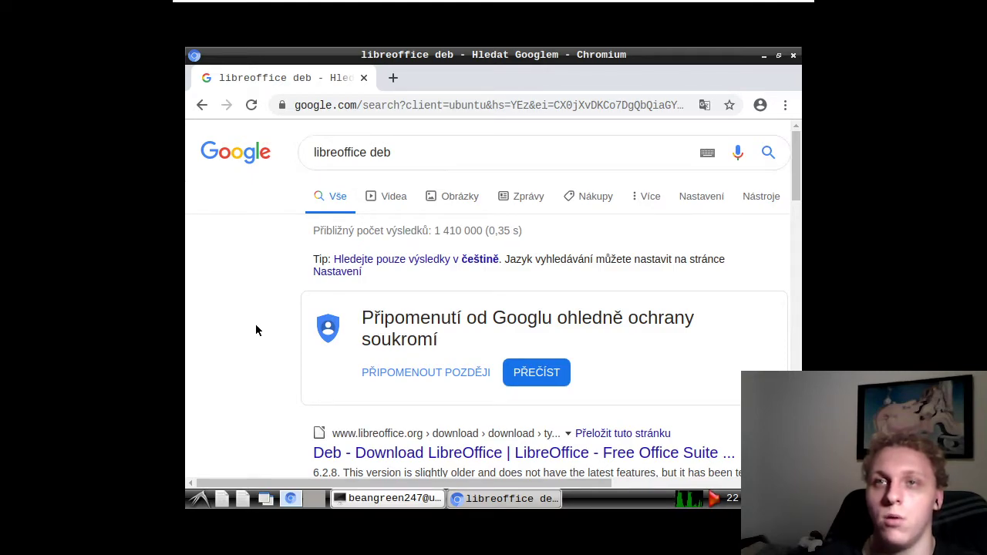
{"action": "scroll", "coordinate": [257, 331], "scroll_direction": "down", "scroll_amount": 4}
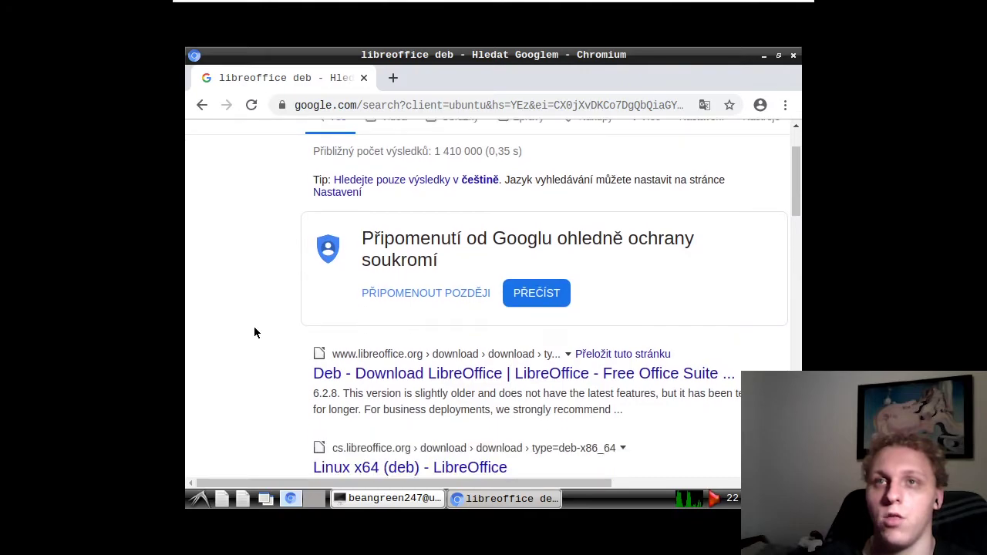
{"action": "left_click", "coordinate": [382, 291]}
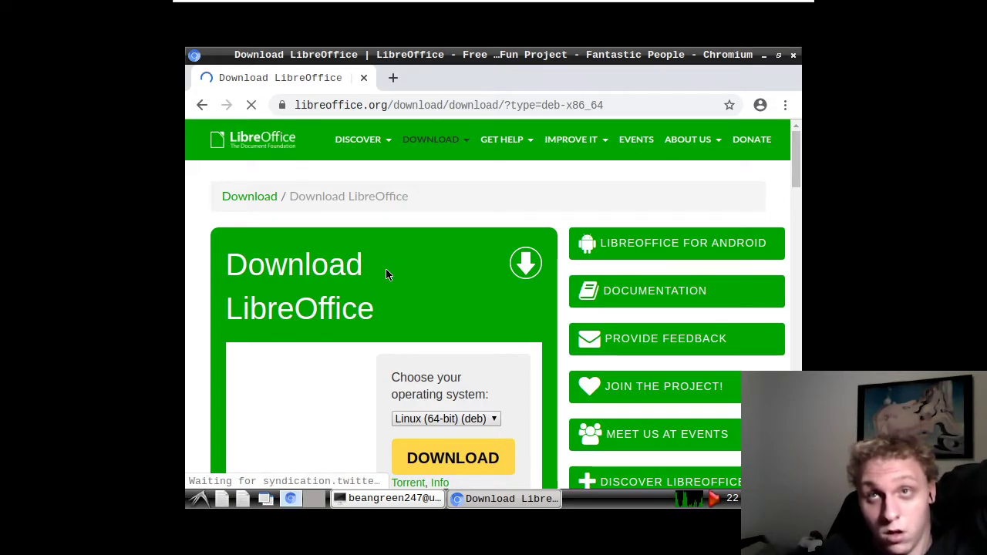
Start the LibreOffice 6.3.4 Linux (64-bit) deb download, then cancel it.
{"action": "scroll", "coordinate": [386, 273], "scroll_direction": "down", "scroll_amount": 1}
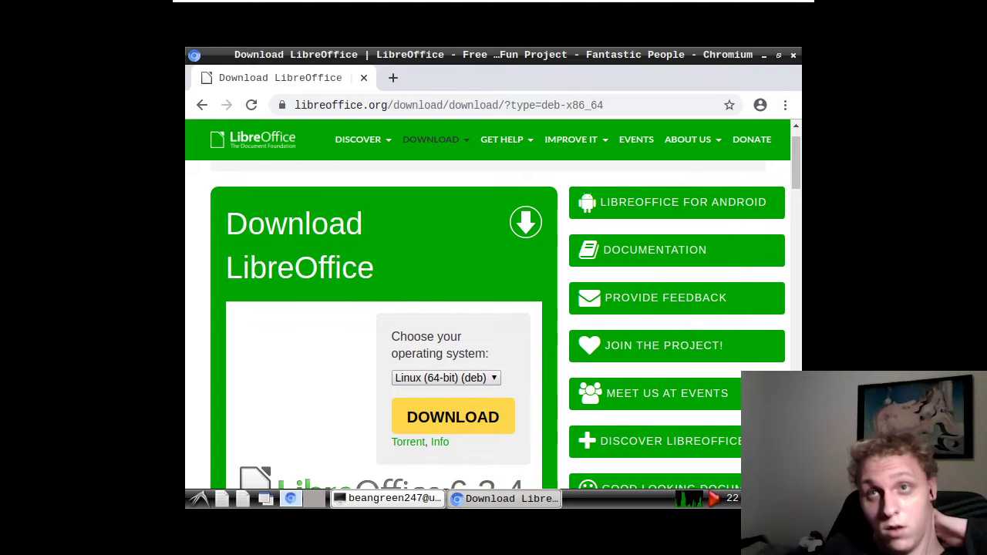
{"action": "left_click", "coordinate": [463, 419]}
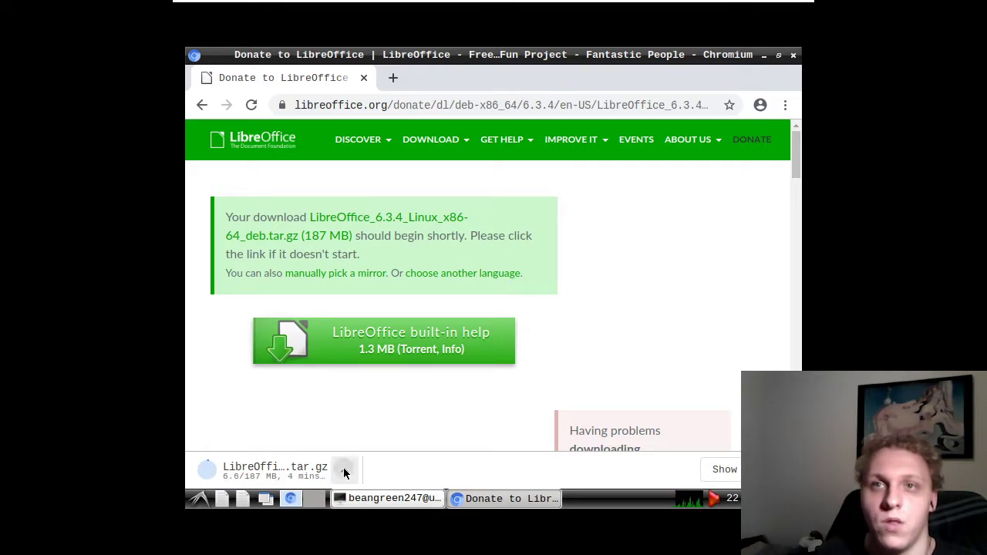
{"action": "left_click", "coordinate": [344, 472]}
Cancel the running download and go back to the Download LibreOffice page.
{"action": "left_click", "coordinate": [347, 445]}
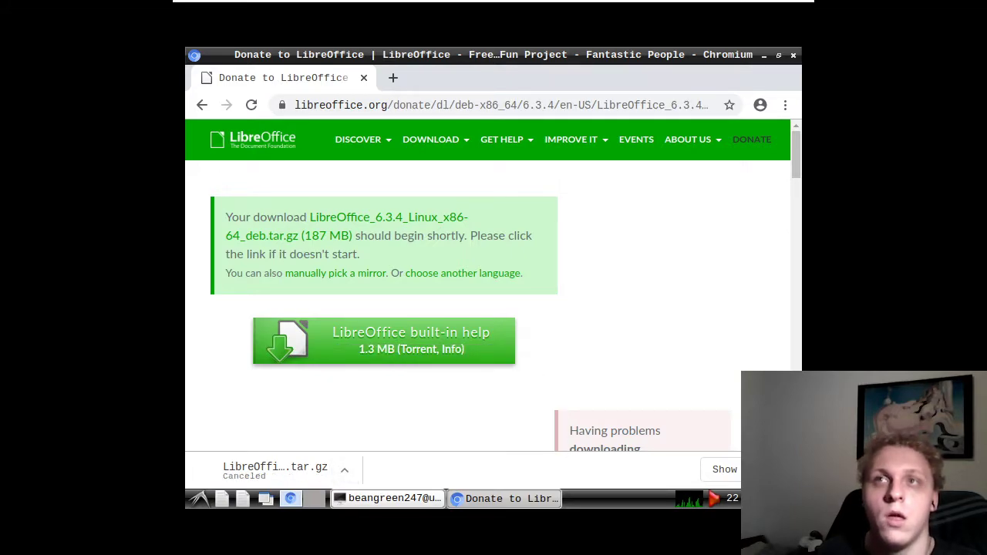
{"action": "mouse_move", "coordinate": [435, 147]}
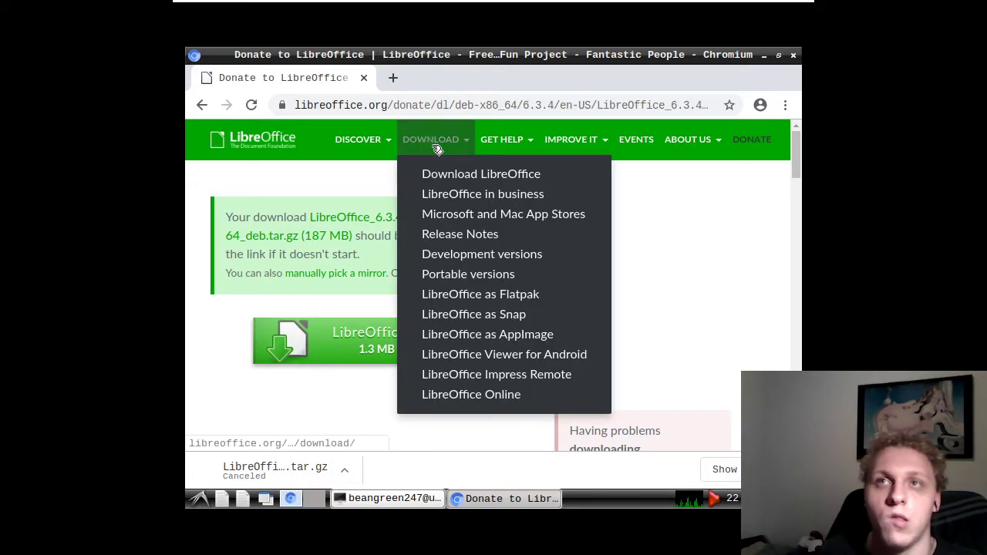
{"action": "left_click", "coordinate": [447, 179]}
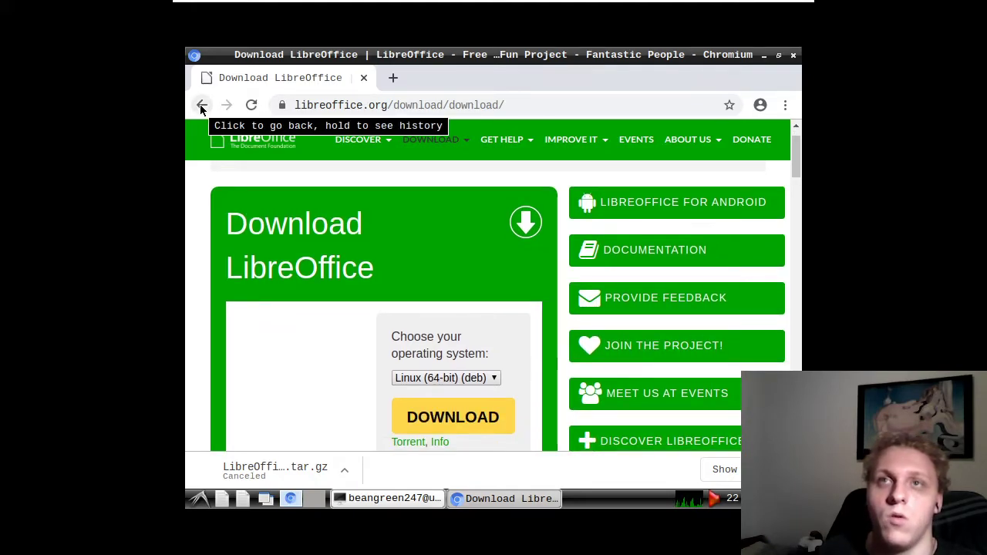
Keep Linux (64-bit) (deb), download again, cancel that download, and return to the terminal.
{"action": "left_click", "coordinate": [434, 380]}
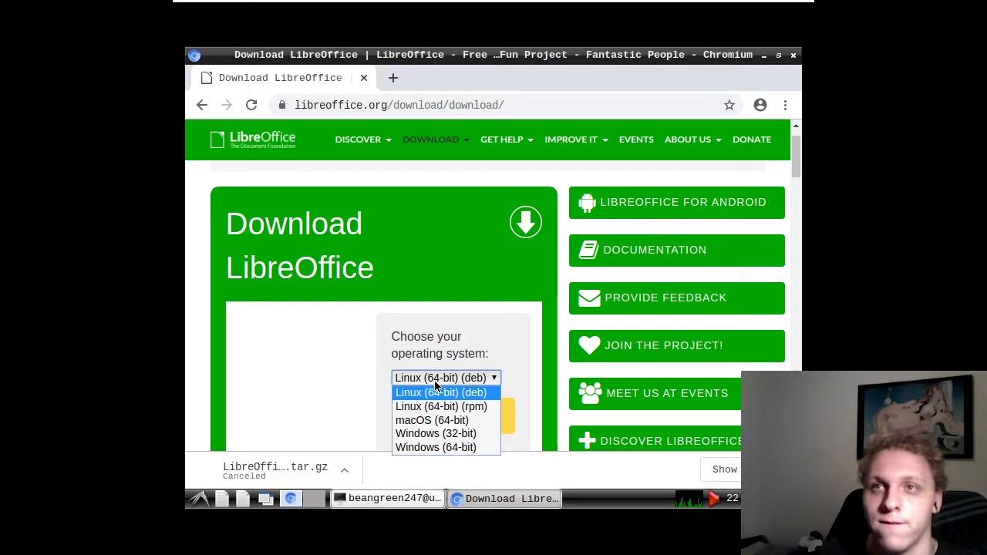
{"action": "left_click", "coordinate": [435, 386]}
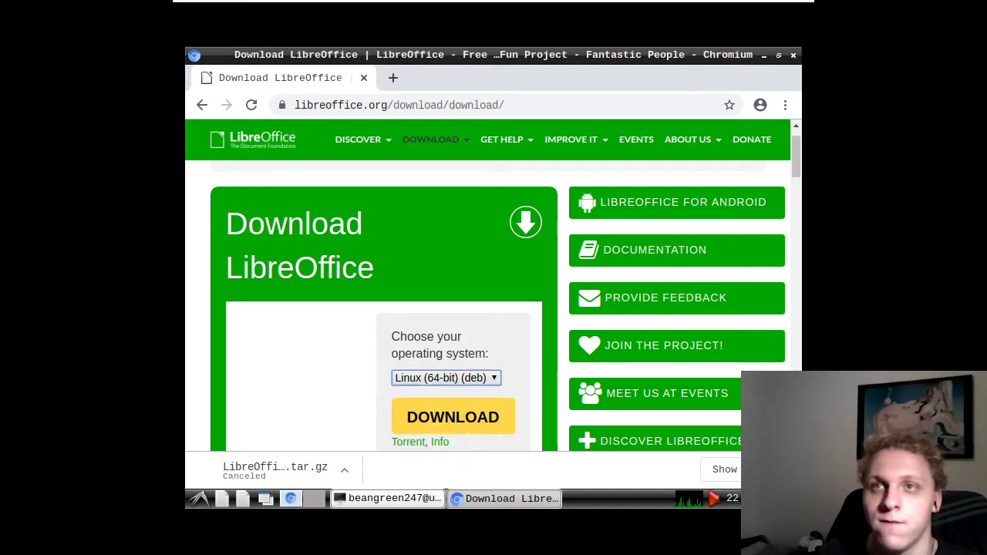
{"action": "left_click", "coordinate": [435, 418]}
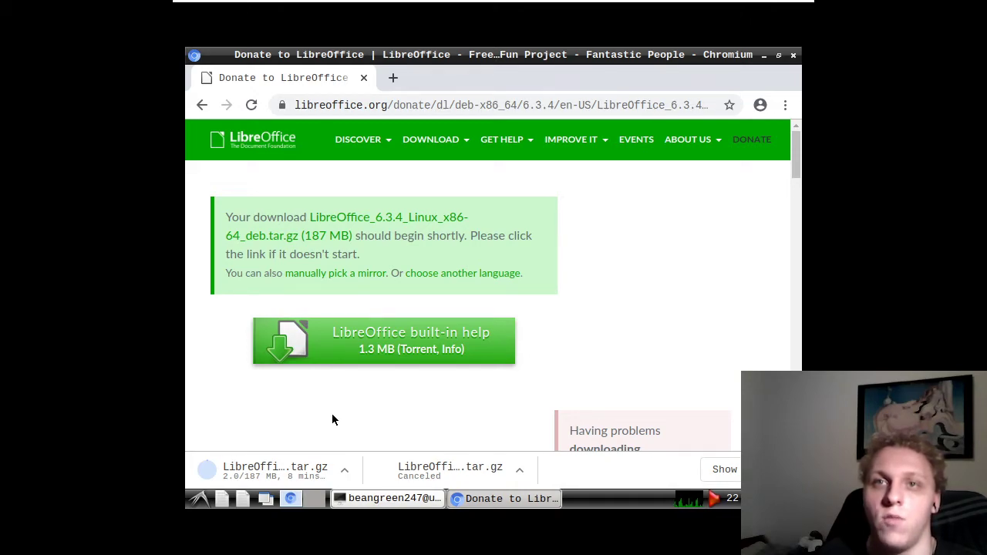
{"action": "left_click", "coordinate": [344, 470]}
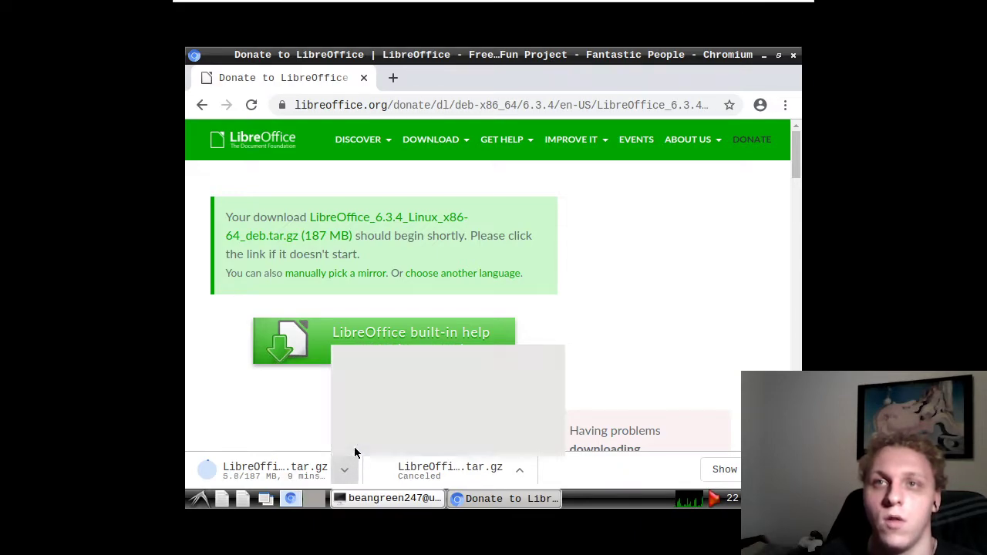
{"action": "left_click", "coordinate": [355, 449]}
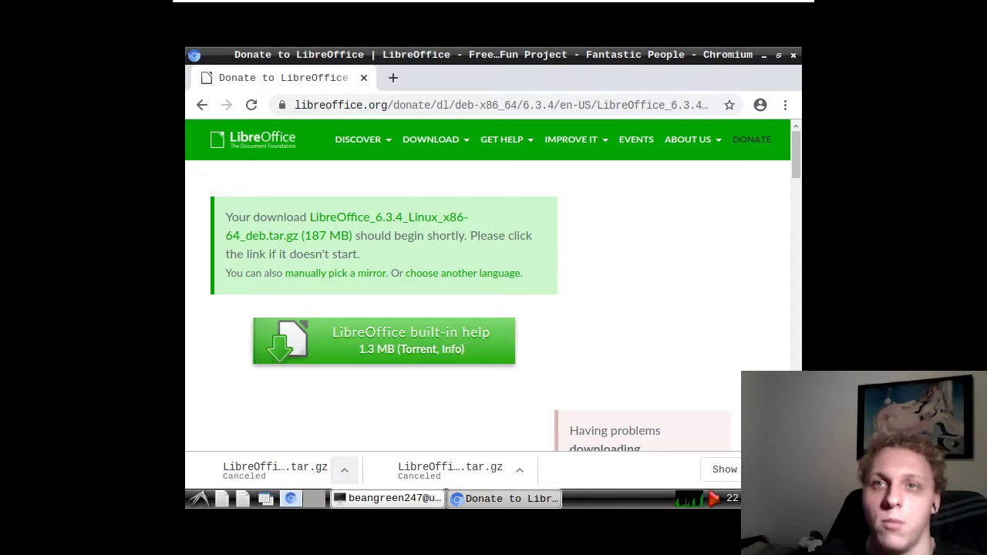
{"action": "key", "text": "alt+Tab"}
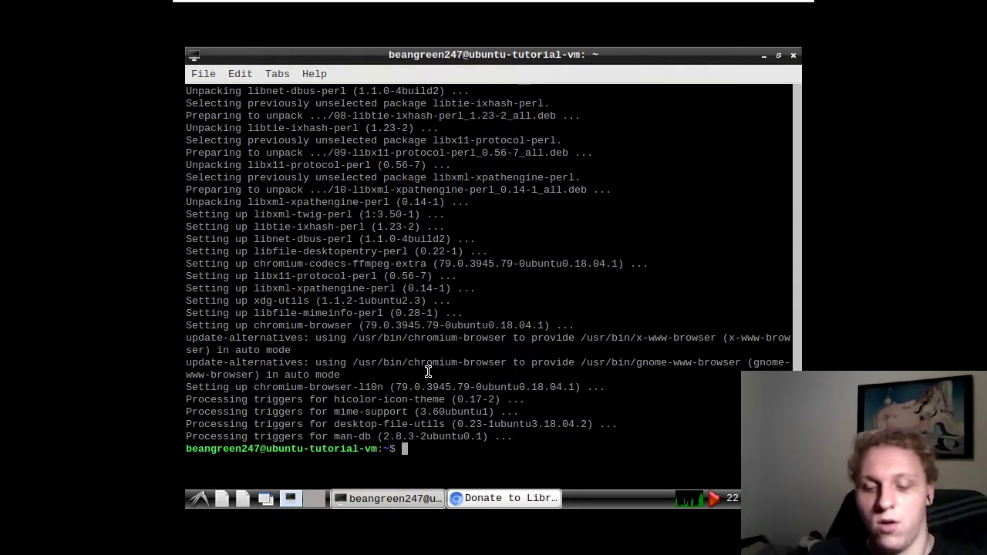
{"action": "type", "text": "man dpkg"}
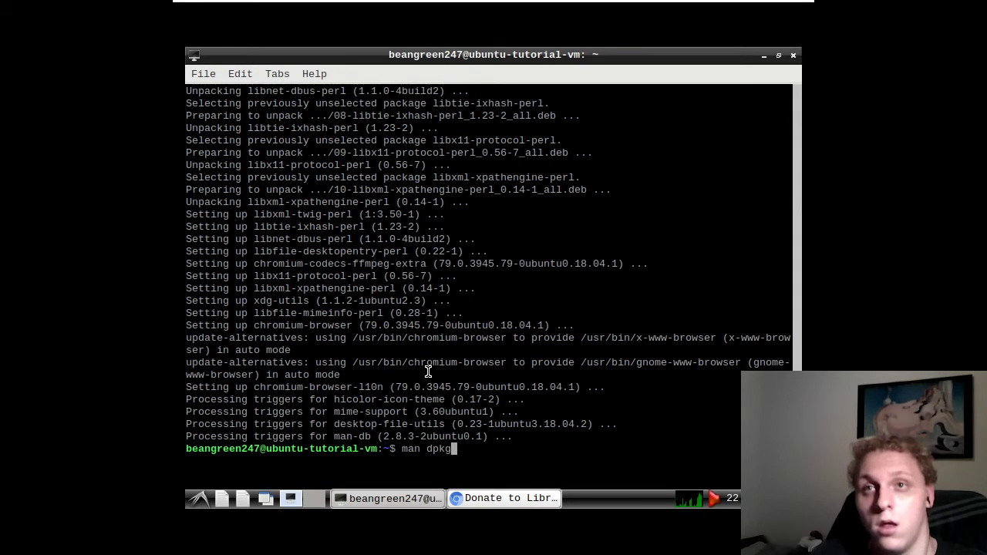
{"action": "key", "text": "Return"}
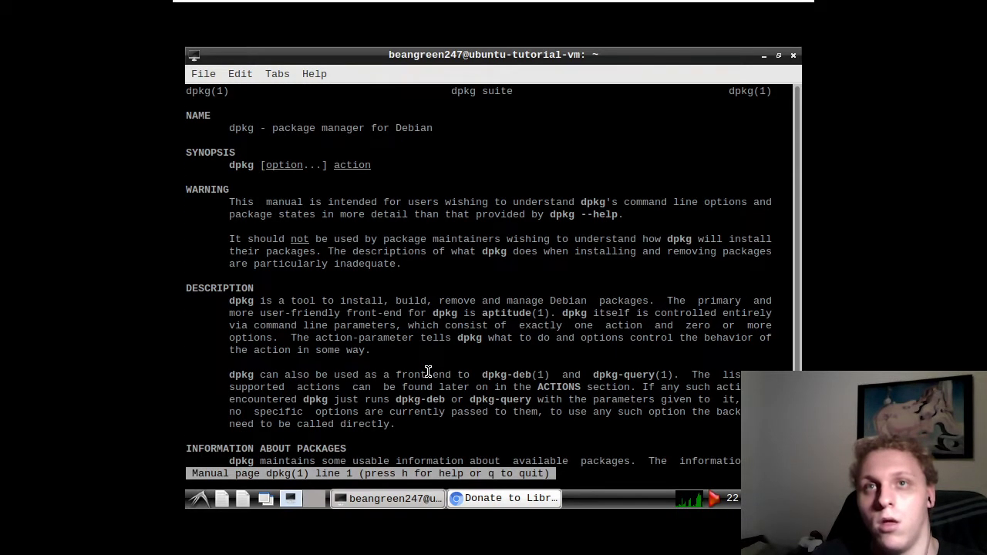
{"action": "key", "text": "Down"}
{"action": "scroll", "coordinate": [428, 372], "scroll_direction": "down", "scroll_amount": 13}
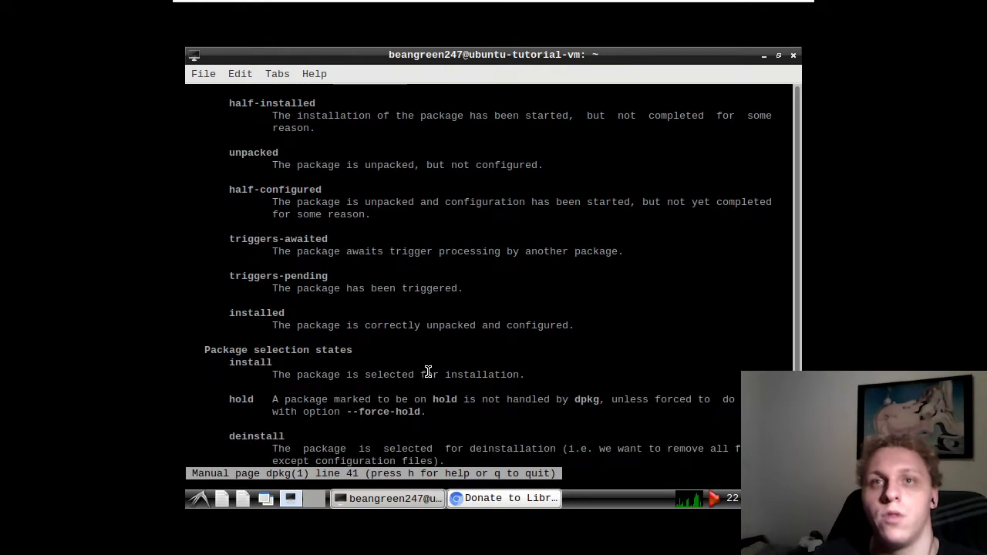
{"action": "scroll", "coordinate": [428, 372], "scroll_direction": "down", "scroll_amount": 8}
{"action": "scroll", "coordinate": [428, 371], "scroll_direction": "down", "scroll_amount": 6}
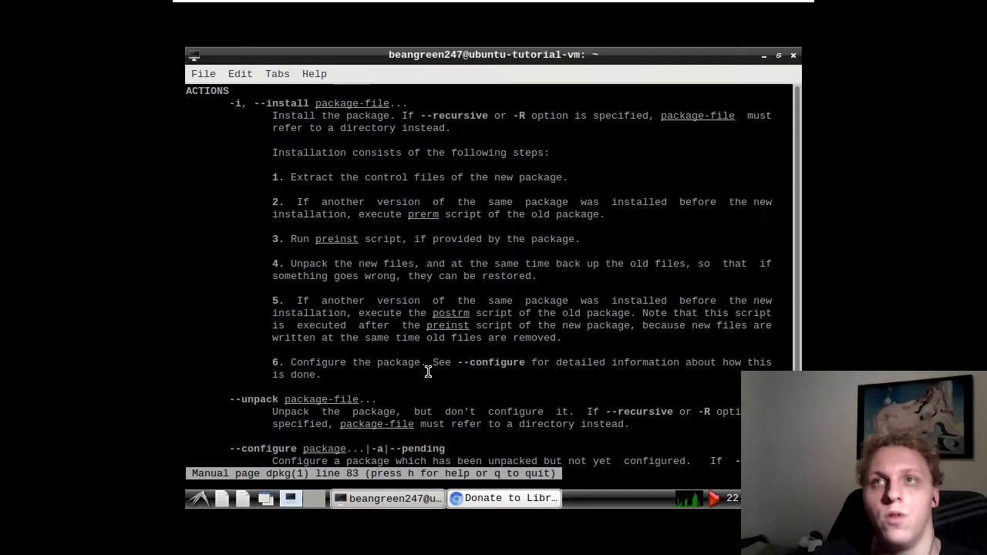
{"action": "key", "text": "q"}
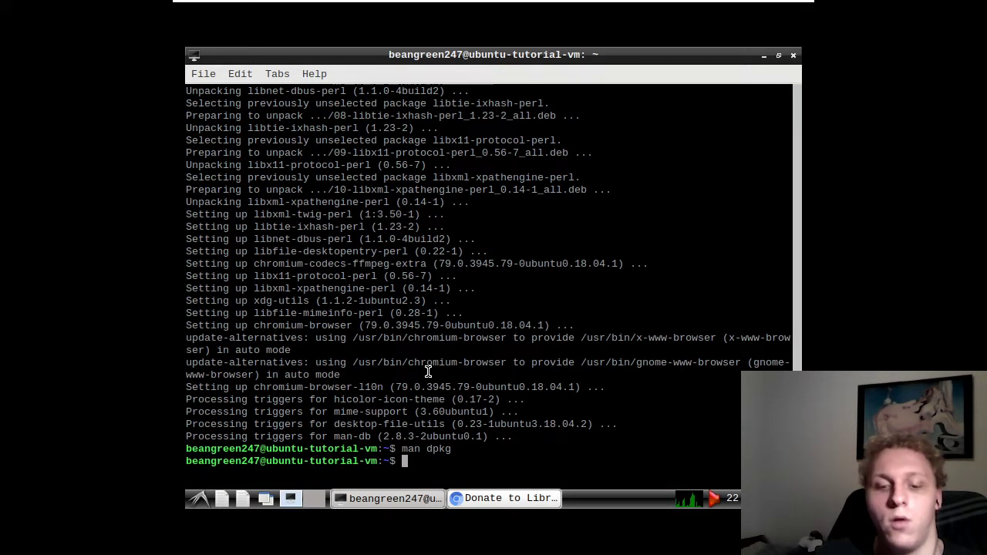
{"action": "key", "text": "Up"}
{"action": "key", "text": "Up"}
Edit the previous command into 'sudo apt install libreoffice' and run it.
{"action": "key", "text": "BackSpace"}
{"action": "key", "text": "BackSpace"}
{"action": "key", "text": "BackSpace"}
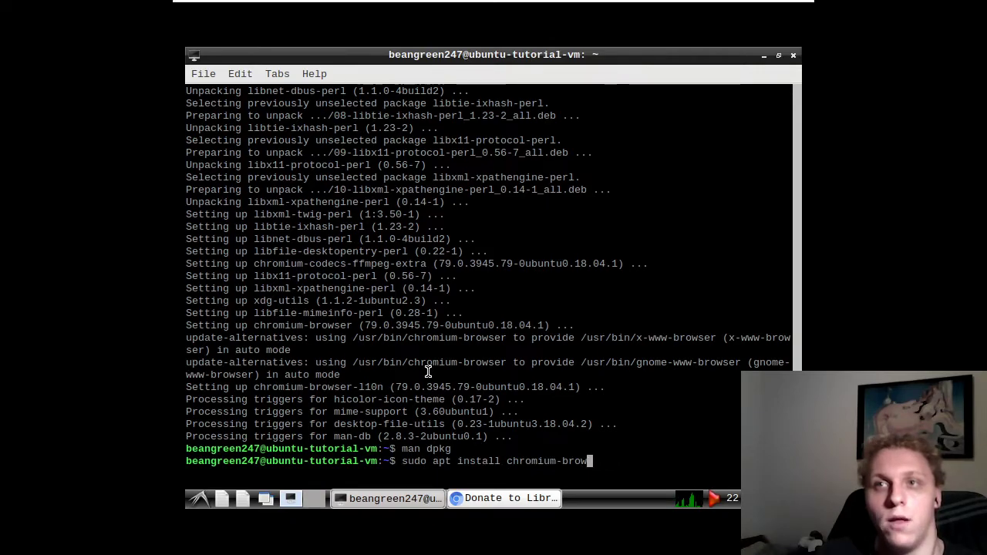
{"action": "key", "text": "BackSpace"}
{"action": "key", "text": "BackSpace"}
{"action": "key", "text": "BackSpace"}
{"action": "key", "text": "BackSpace"}
{"action": "key", "text": "BackSpace"}
{"action": "key", "text": "BackSpace"}
{"action": "key", "text": "BackSpace"}
{"action": "key", "text": "BackSpace"}
{"action": "key", "text": "BackSpace"}
{"action": "key", "text": "BackSpace"}
{"action": "key", "text": "BackSpace"}
{"action": "key", "text": "BackSpace"}
{"action": "key", "text": "BackSpace"}
{"action": "type", "text": "li"}
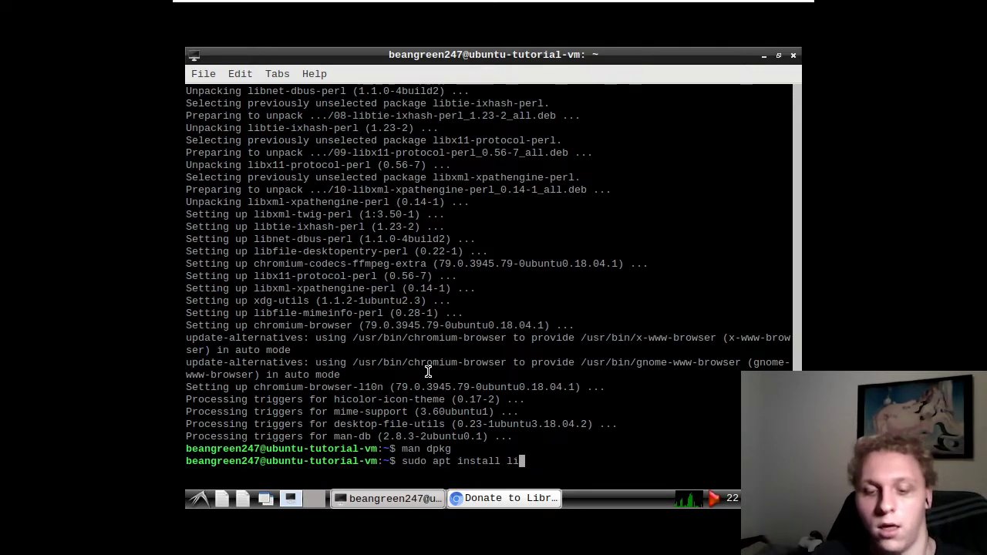
{"action": "type", "text": "breoffice"}
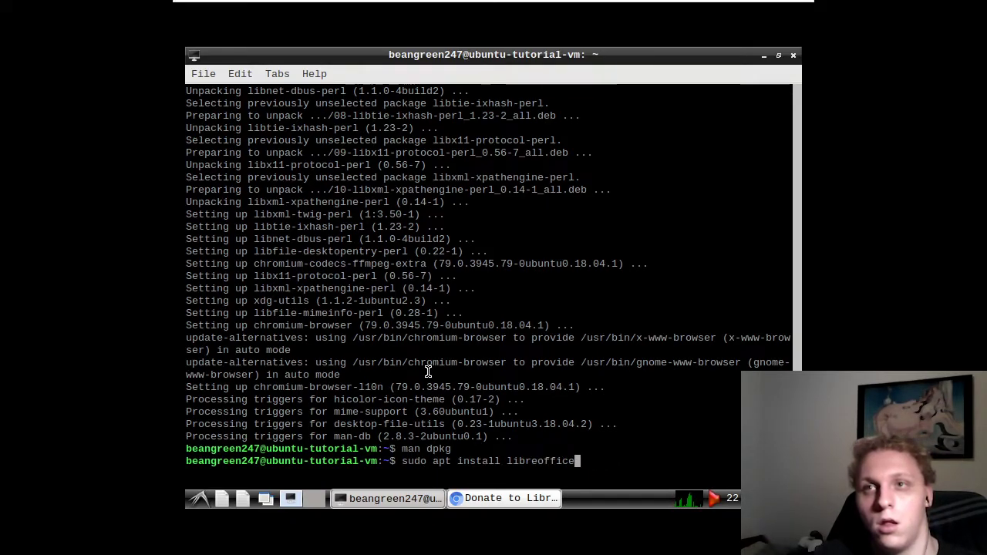
{"action": "key", "text": "Return"}
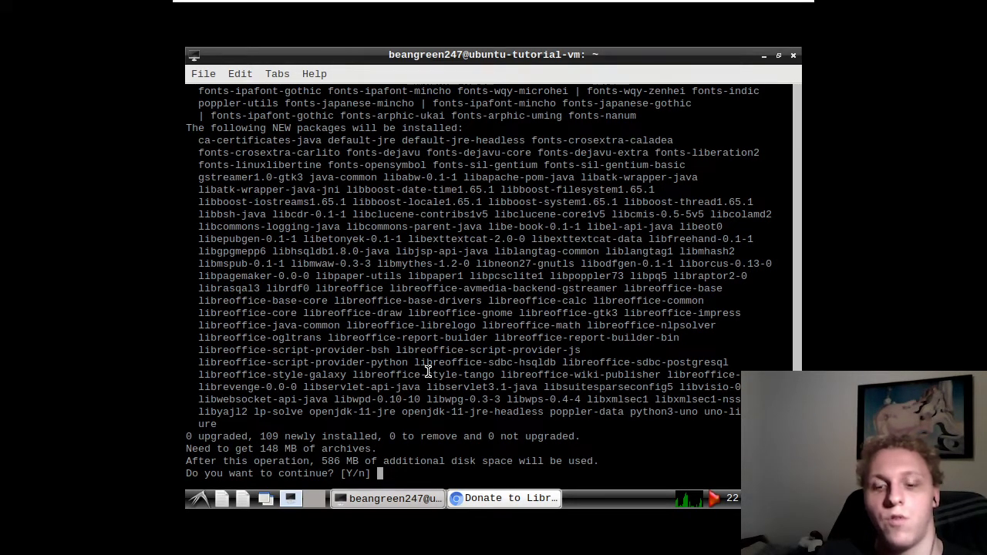
Answer n to abort the 109-package install, then recall the command and erase the package name.
{"action": "type", "text": "n"}
{"action": "key", "text": "Return"}
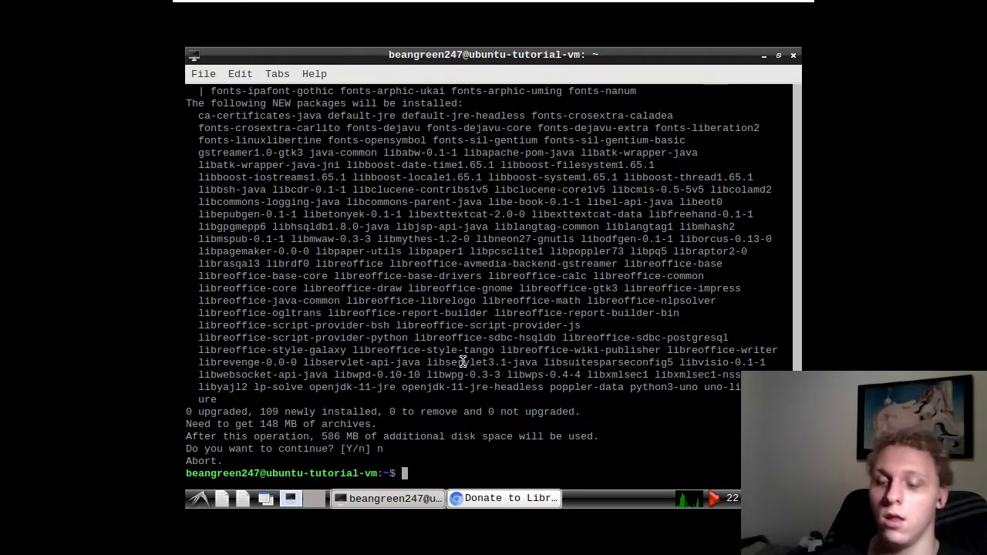
{"action": "key", "text": "Up"}
{"action": "key", "text": "BackSpace"}
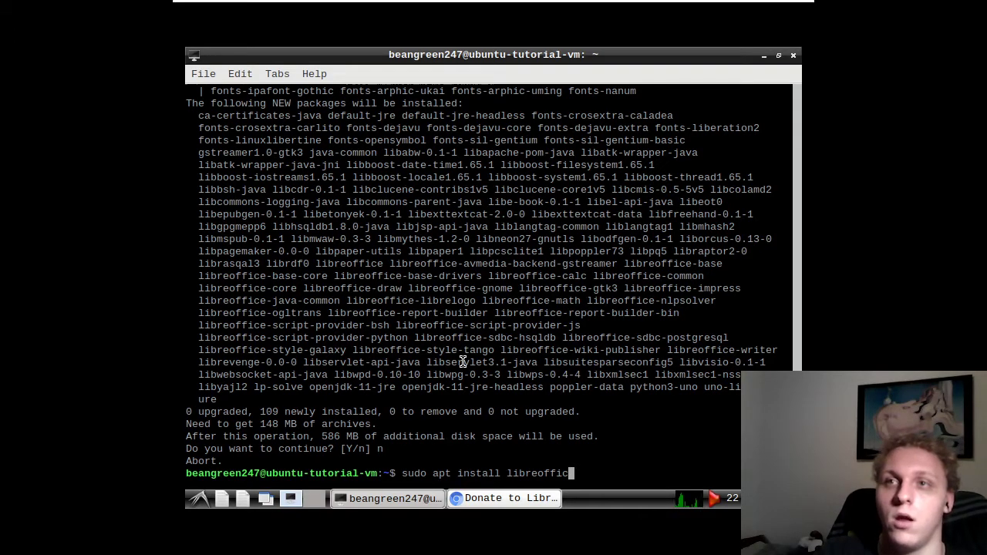
{"action": "key", "text": "BackSpace"}
{"action": "key", "text": "BackSpace"}
{"action": "key", "text": "BackSpace"}
{"action": "key", "text": "BackSpace"}
{"action": "key", "text": "BackSpace"}
{"action": "key", "text": "BackSpace"}
{"action": "key", "text": "BackSpace"}
{"action": "key", "text": "BackSpace"}
{"action": "key", "text": "BackSpace"}
{"action": "key", "text": "BackSpace"}
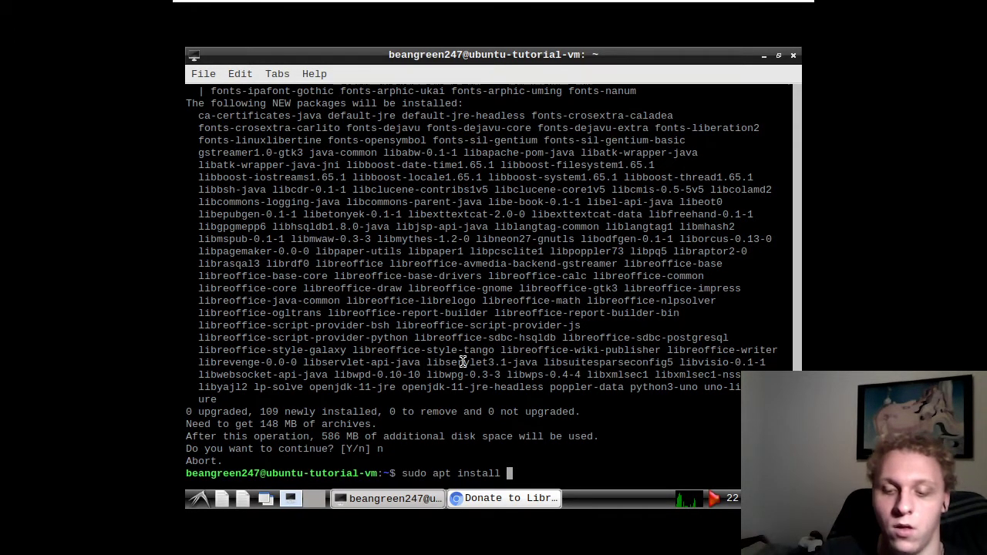
Run 'sudo apt install mousepad' and confirm with y to install Mousepad 0.4.0.
{"action": "type", "text": "l"}
{"action": "key", "text": "BackSpace"}
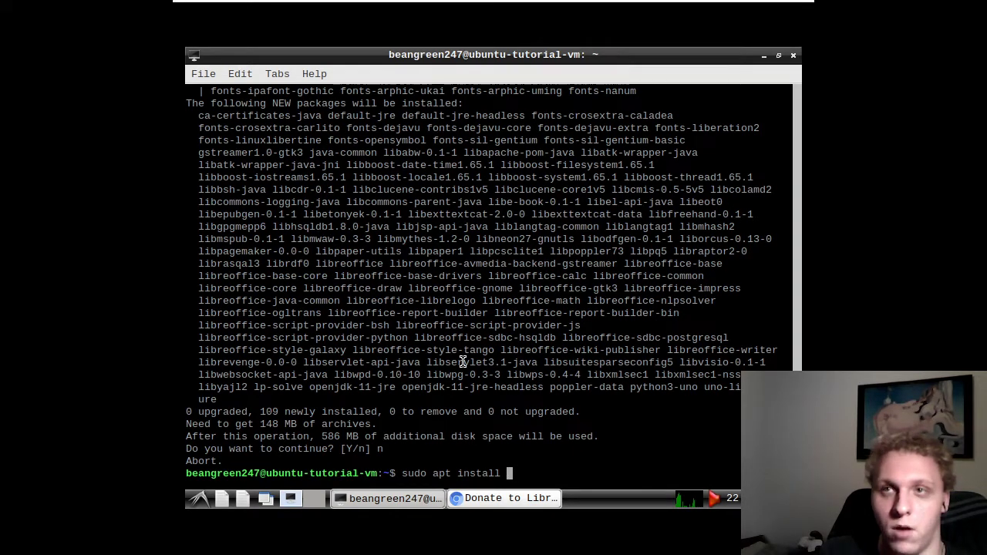
{"action": "type", "text": "mousepad"}
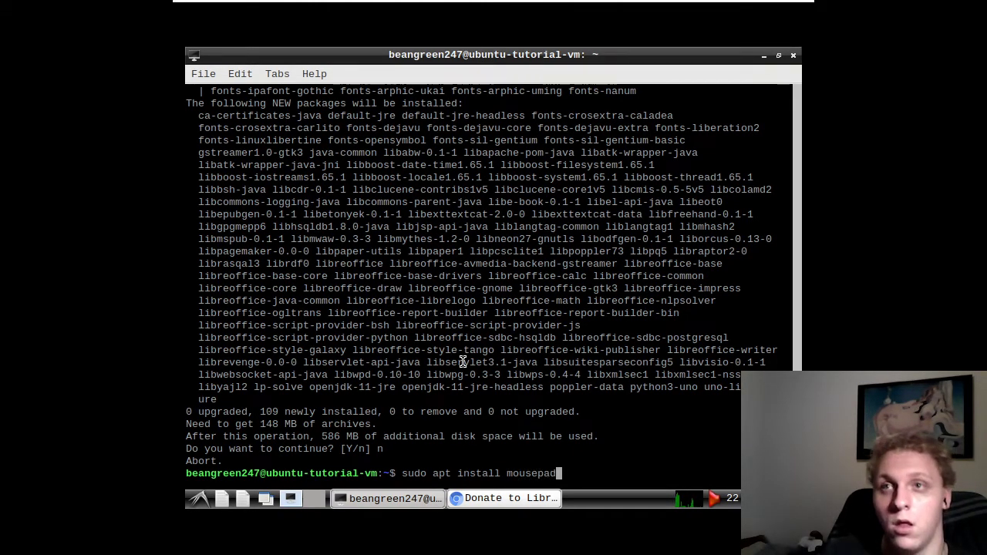
{"action": "key", "text": "Return"}
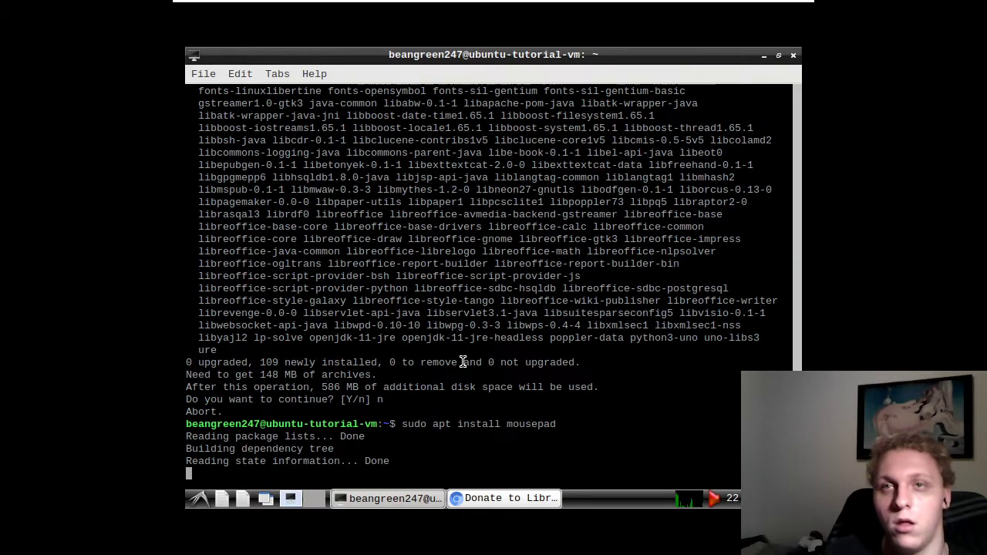
{"action": "type", "text": "z"}
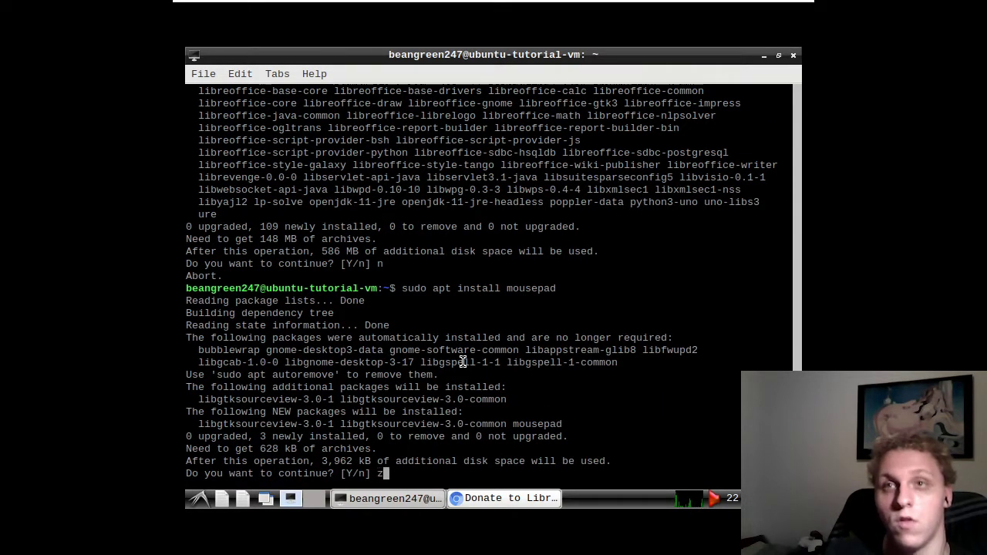
{"action": "key", "text": "BackSpace"}
{"action": "type", "text": "y"}
{"action": "key", "text": "Return"}
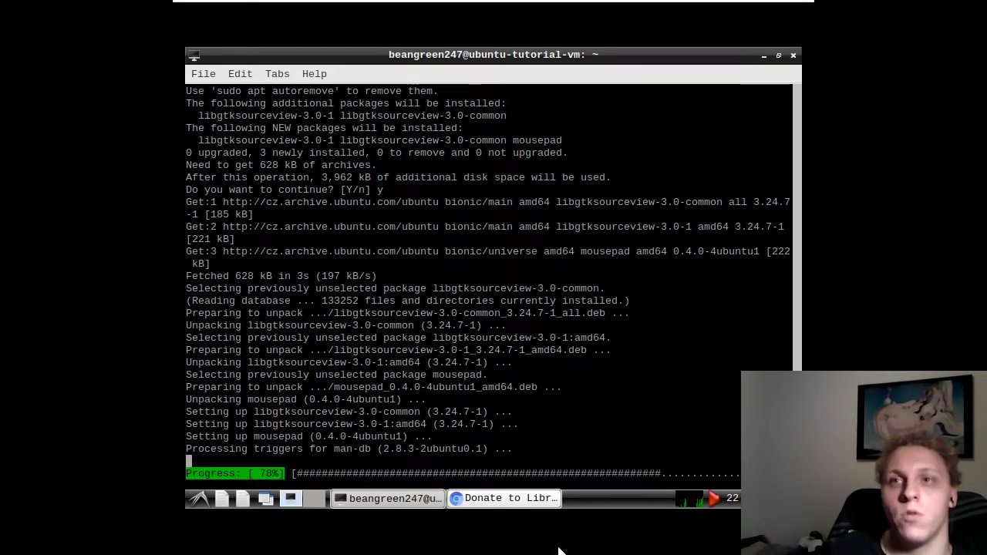
{"action": "left_click", "coordinate": [520, 499]}
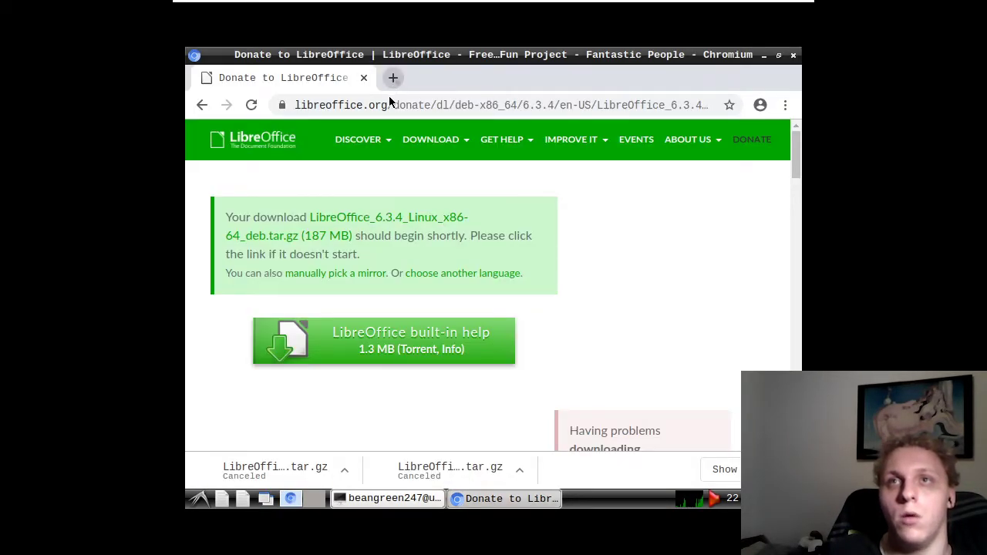
Open a new Chromium tab, search Google for linux, then switch back to the terminal.
{"action": "left_click", "coordinate": [392, 78]}
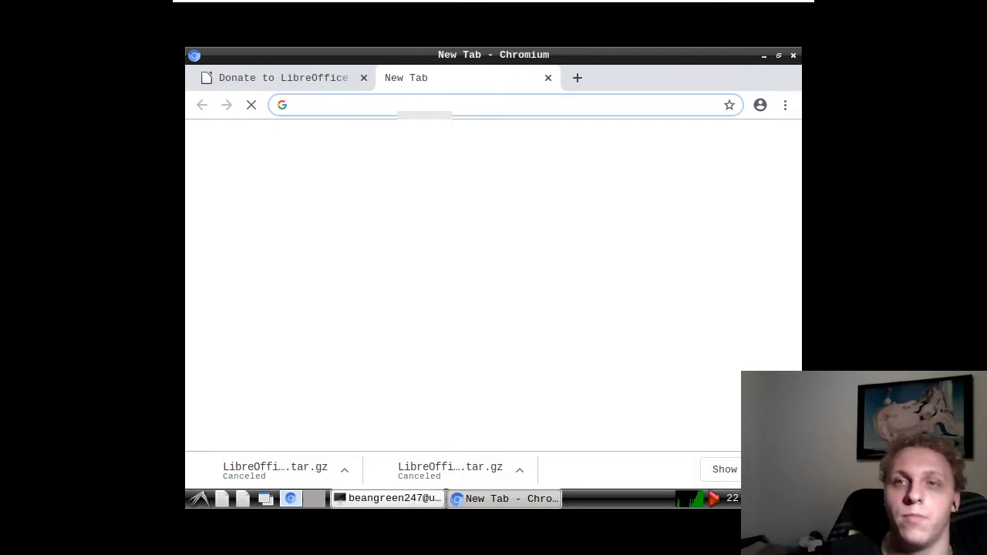
{"action": "left_click", "coordinate": [385, 498]}
{"action": "left_click", "coordinate": [474, 500]}
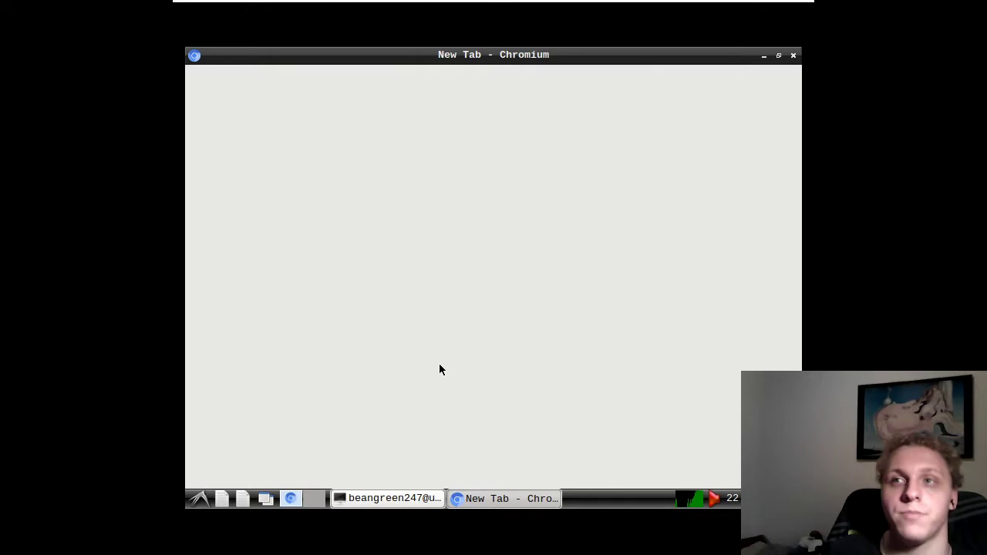
{"action": "type", "text": "linux"}
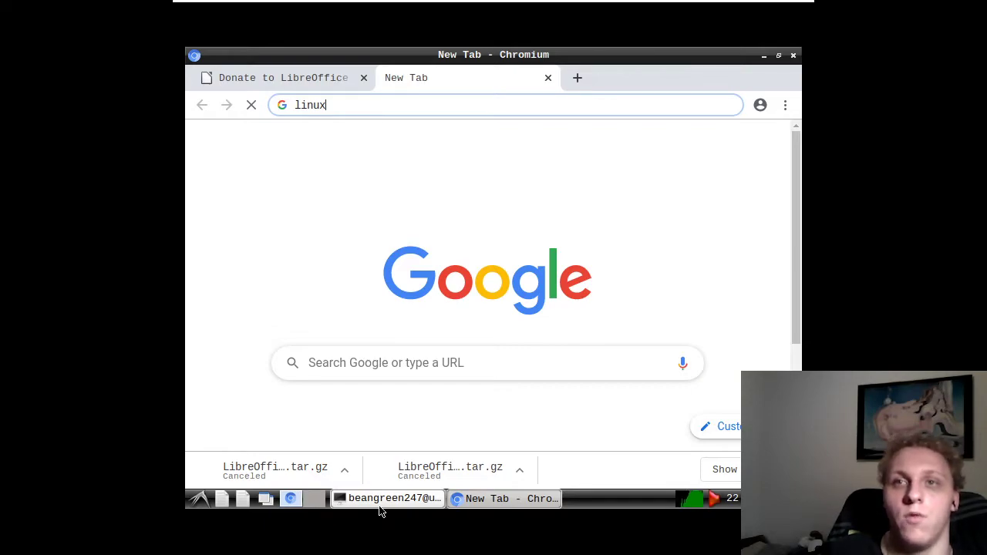
{"action": "key", "text": "Return"}
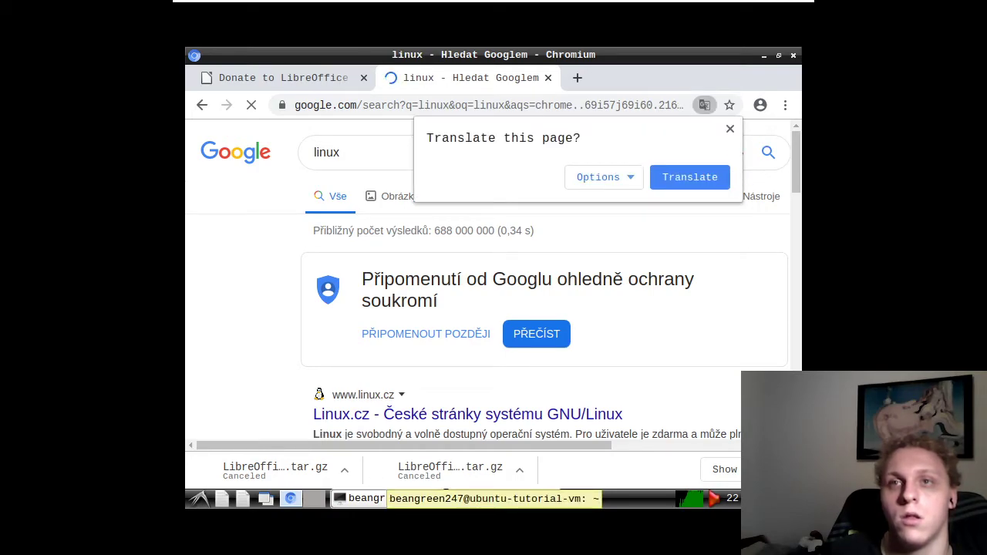
{"action": "left_click", "coordinate": [378, 500]}
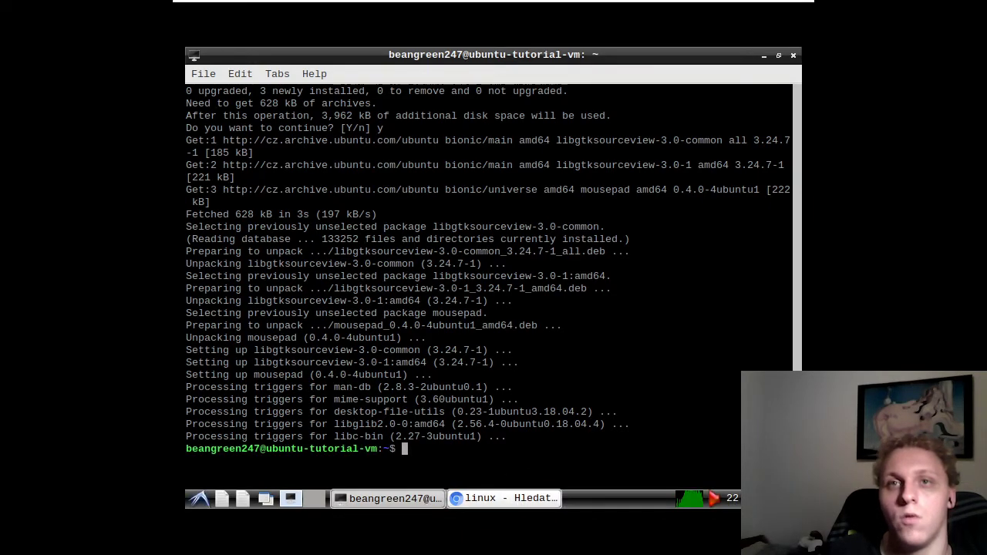
Launch Mousepad from Menu > Accessories.
{"action": "left_click", "coordinate": [205, 499]}
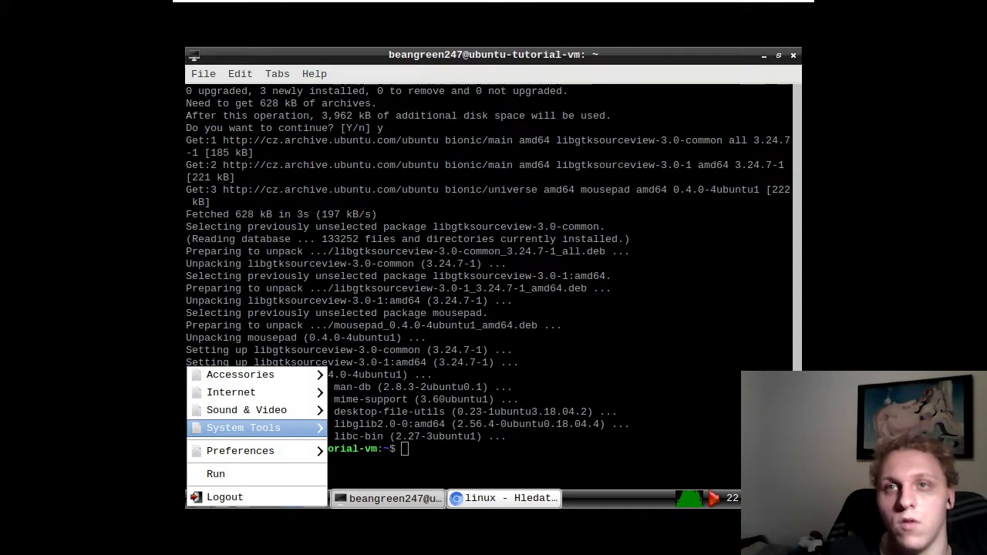
{"action": "mouse_move", "coordinate": [268, 431]}
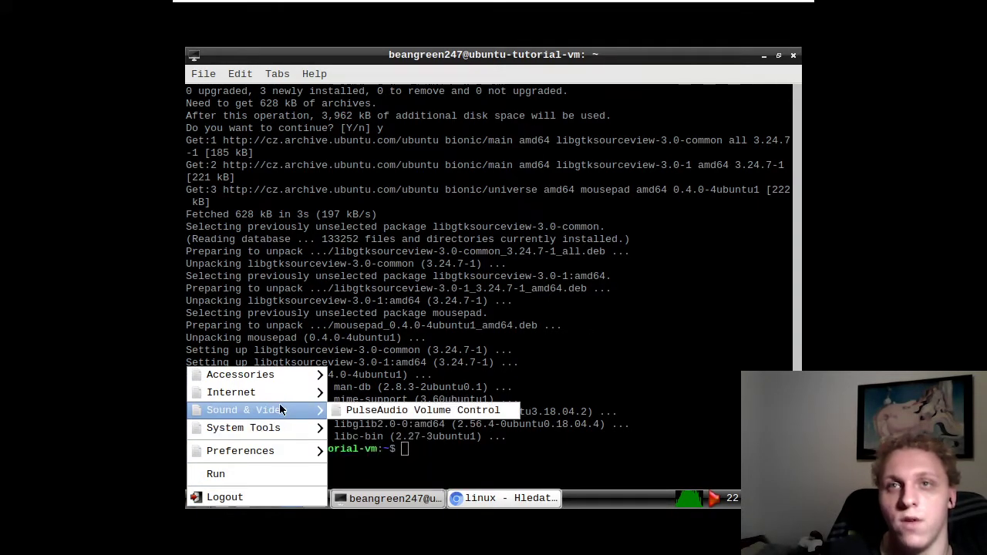
{"action": "mouse_move", "coordinate": [283, 393]}
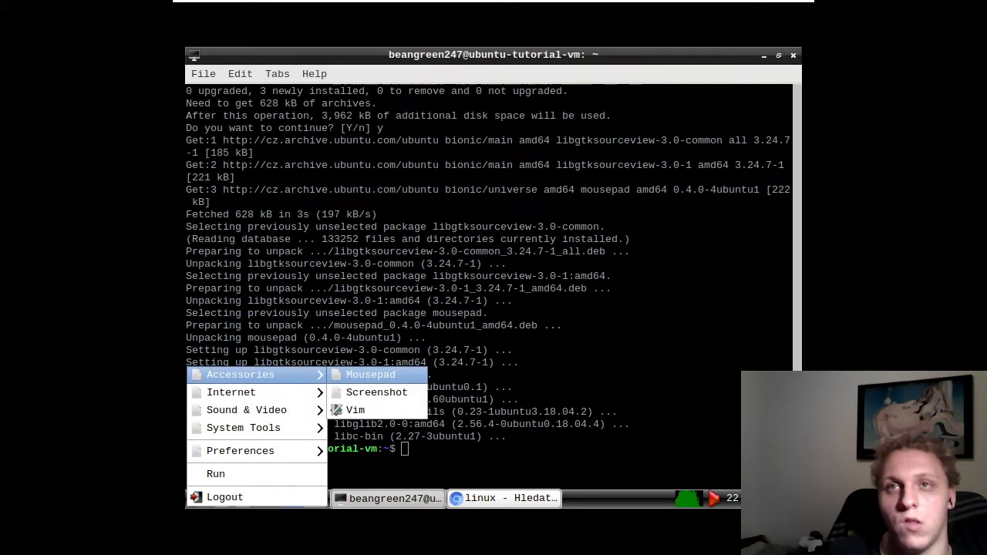
{"action": "left_click", "coordinate": [357, 375]}
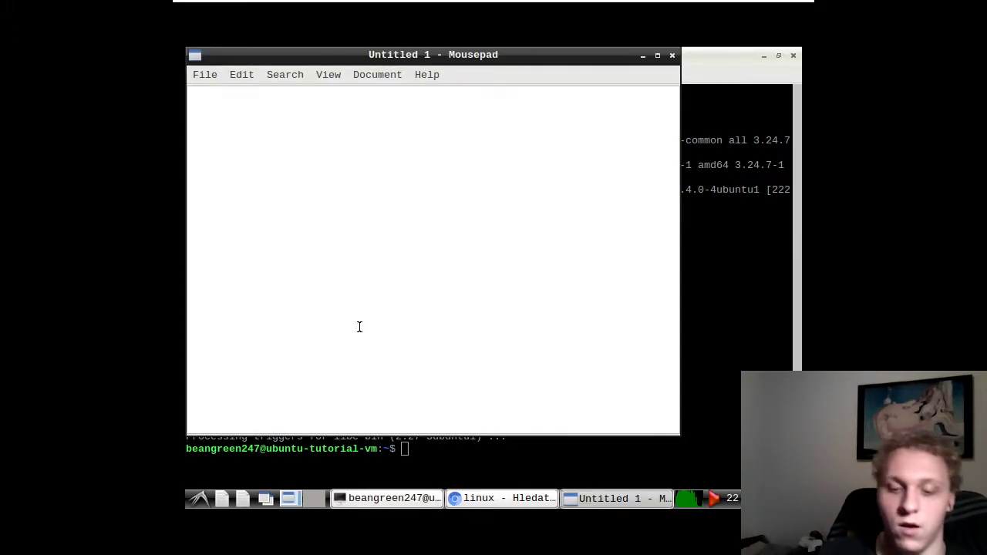
Type 'this is a text editor' and save it as mousepad.txt with Ctrl+S.
{"action": "type", "text": "this is a t"}
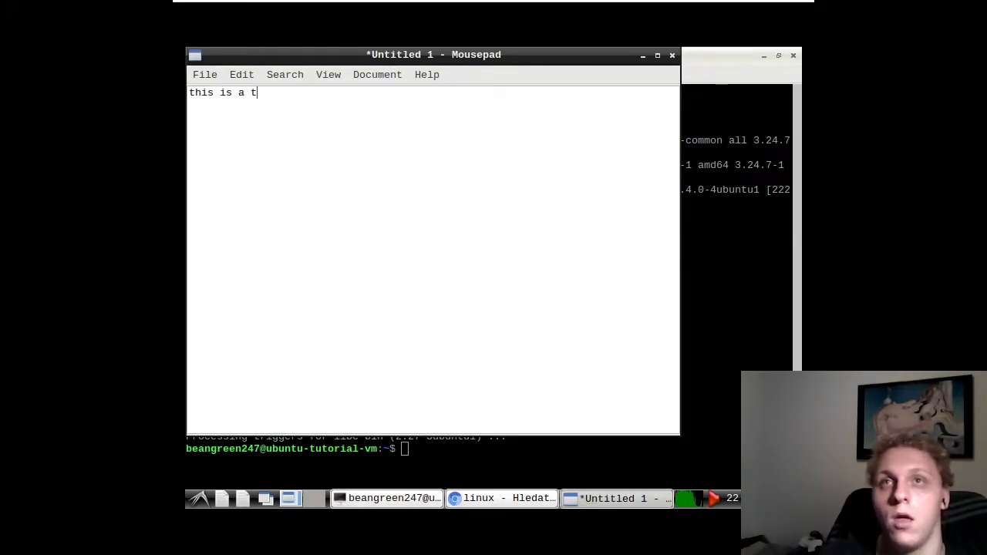
{"action": "type", "text": "ext edi"}
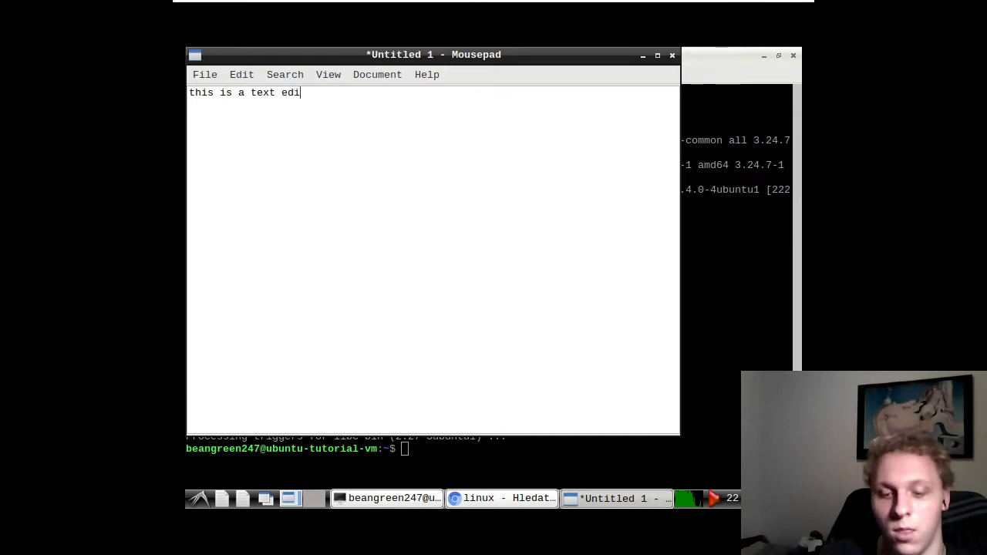
{"action": "type", "text": "tor"}
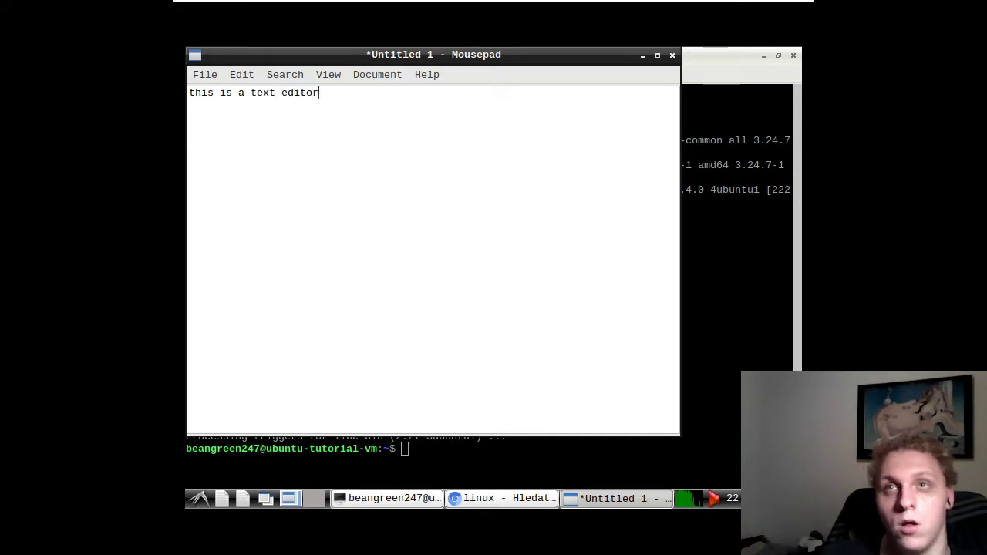
{"action": "key", "text": "ctrl+s"}
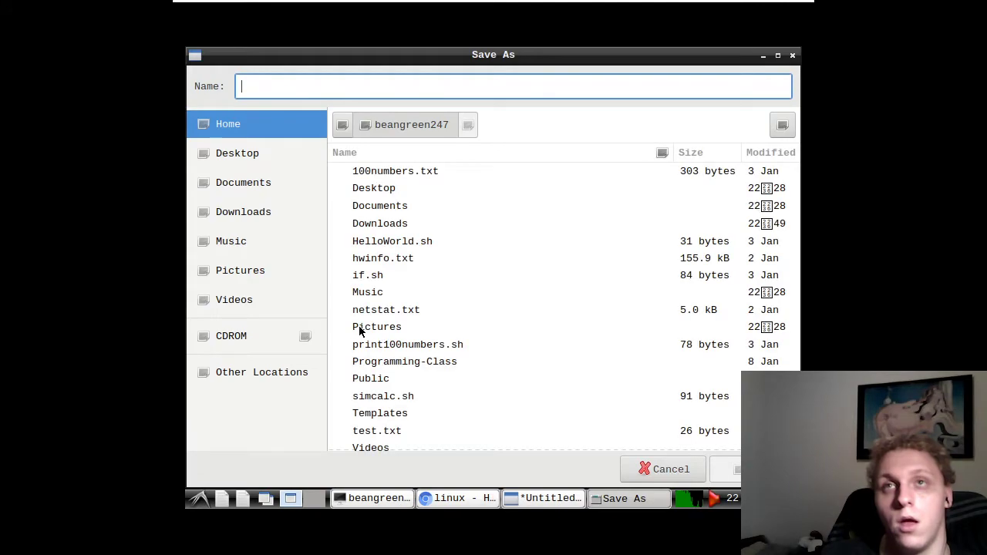
{"action": "type", "text": "mousep"}
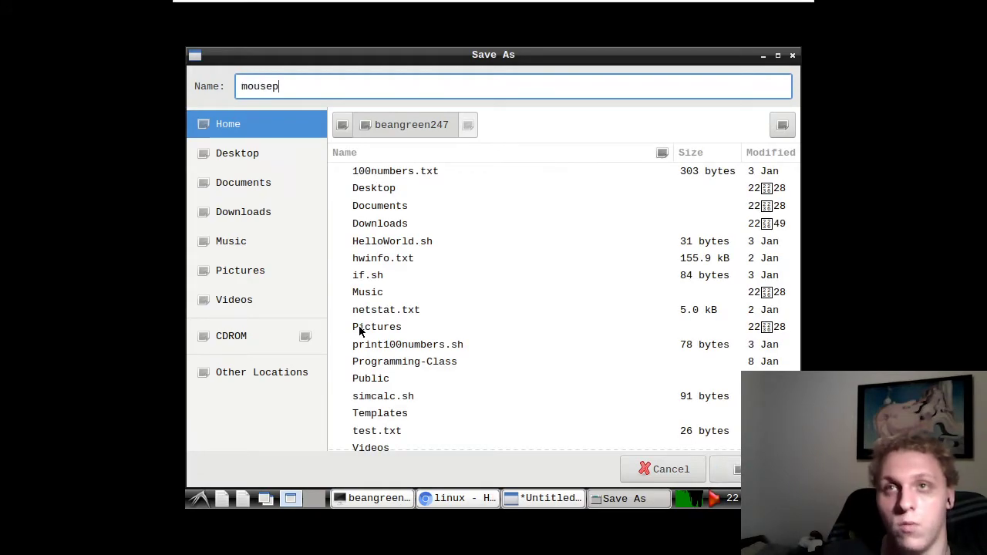
{"action": "type", "text": "ad.txt"}
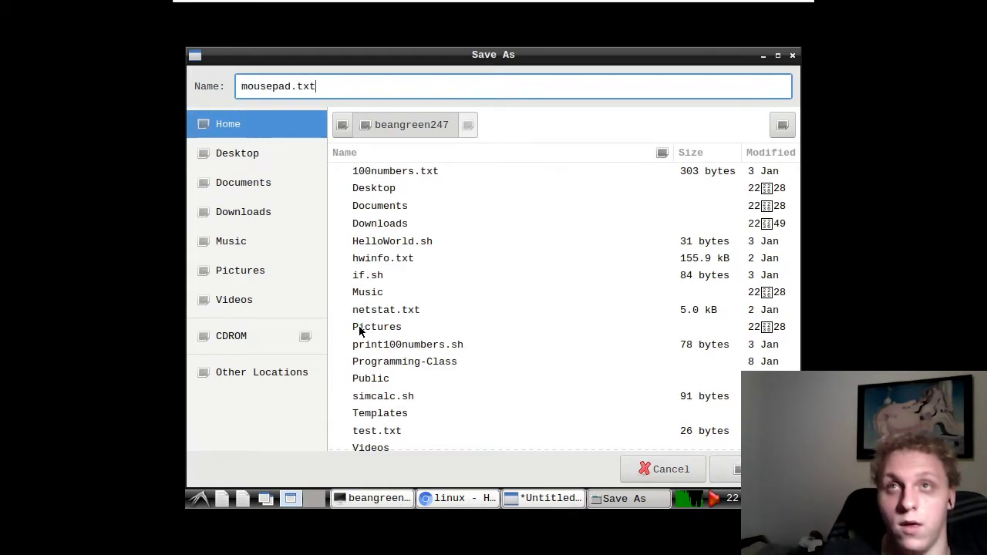
{"action": "key", "text": "Return"}
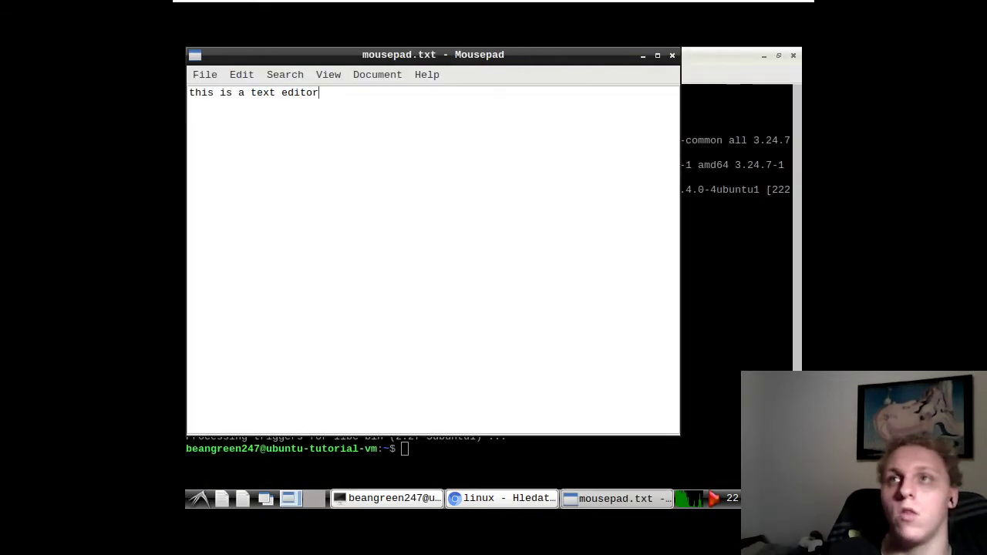
{"action": "left_click", "coordinate": [682, 211]}
Print the file with 'cat < mousepad.txt', then clear the terminal screen.
{"action": "type", "text": "cat "}
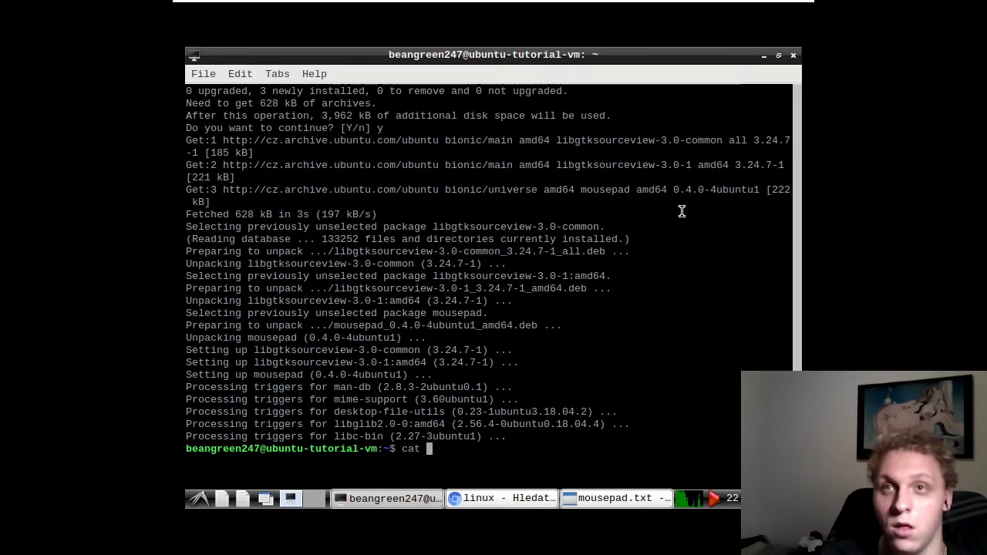
{"action": "type", "text": "< mousepad.txt"}
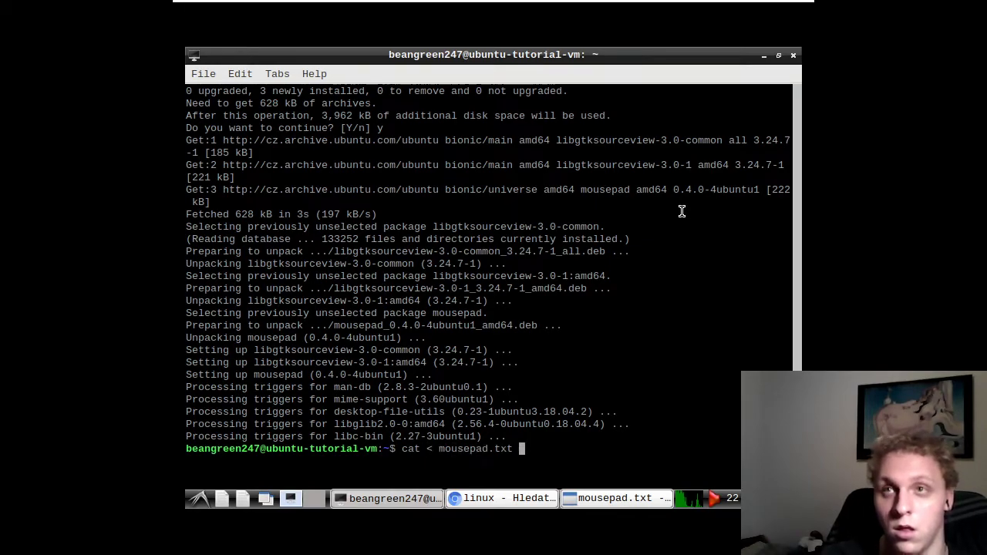
{"action": "key", "text": "Return"}
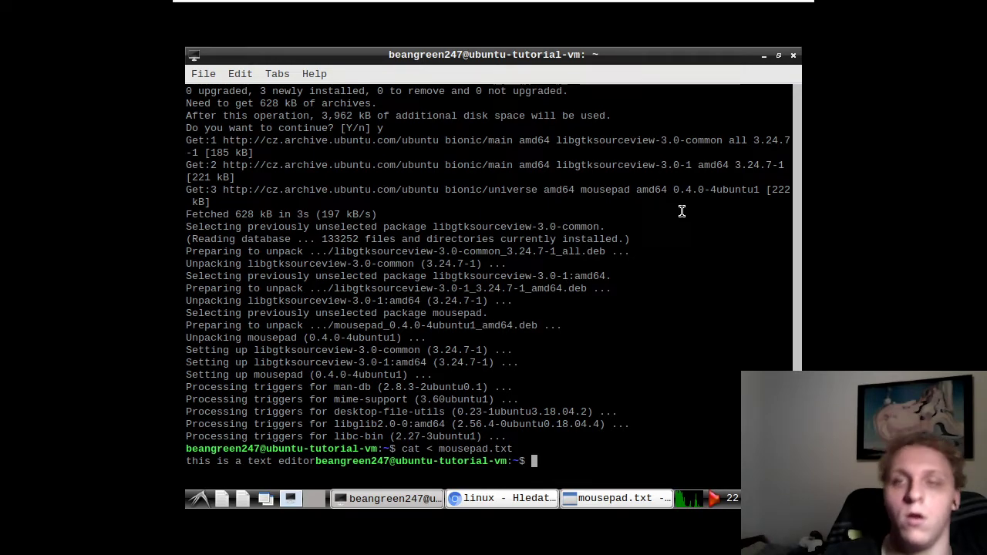
{"action": "type", "text": "clear§"}
{"action": "key", "text": "Return"}
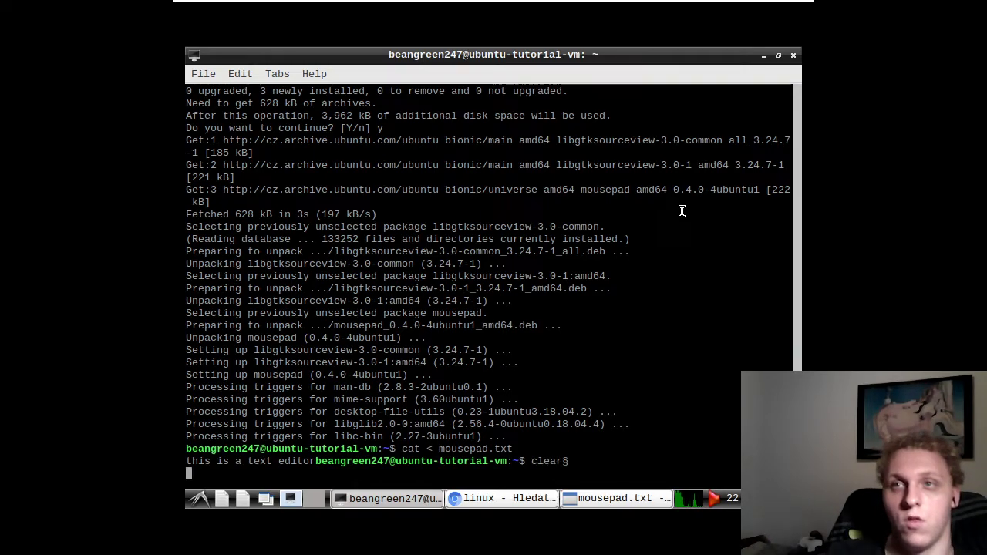
{"action": "type", "text": "clear"}
{"action": "key", "text": "Return"}
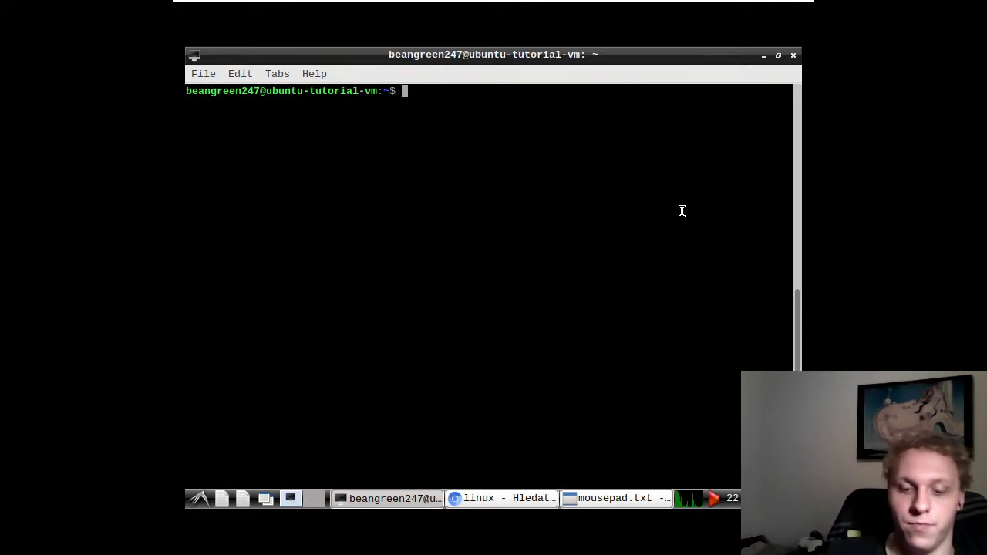
Exit the terminal session and close the Mousepad window.
{"action": "type", "text": "exit"}
{"action": "key", "text": "Return"}
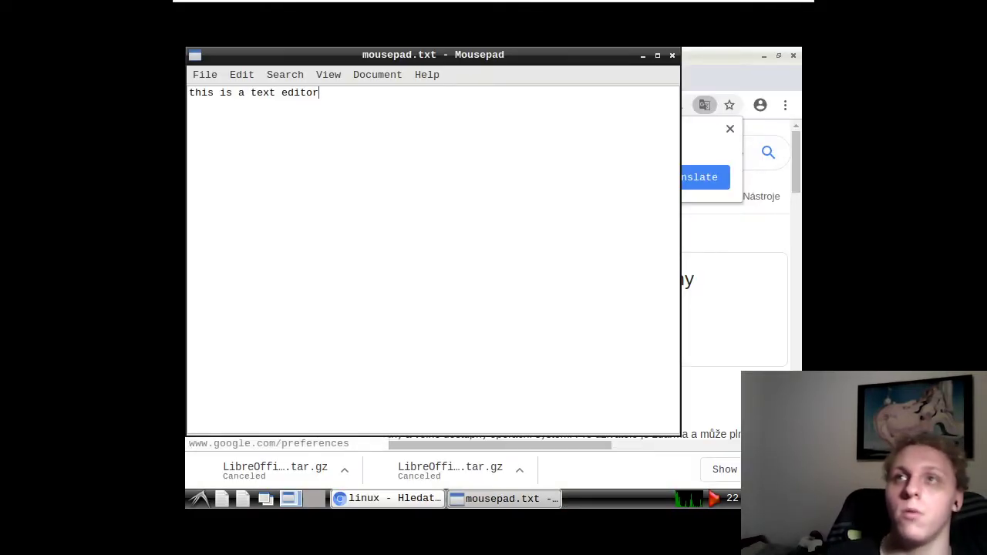
{"action": "left_click", "coordinate": [672, 55]}
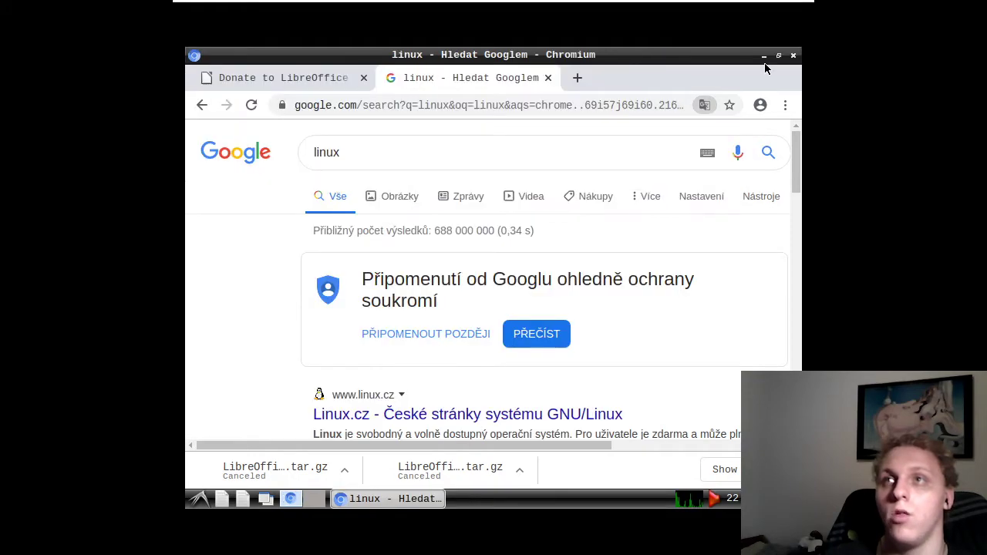
Open a new Chromium tab and close the linux results and Donate to LibreOffice tabs.
{"action": "left_click", "coordinate": [577, 77]}
{"action": "left_click", "coordinate": [548, 82]}
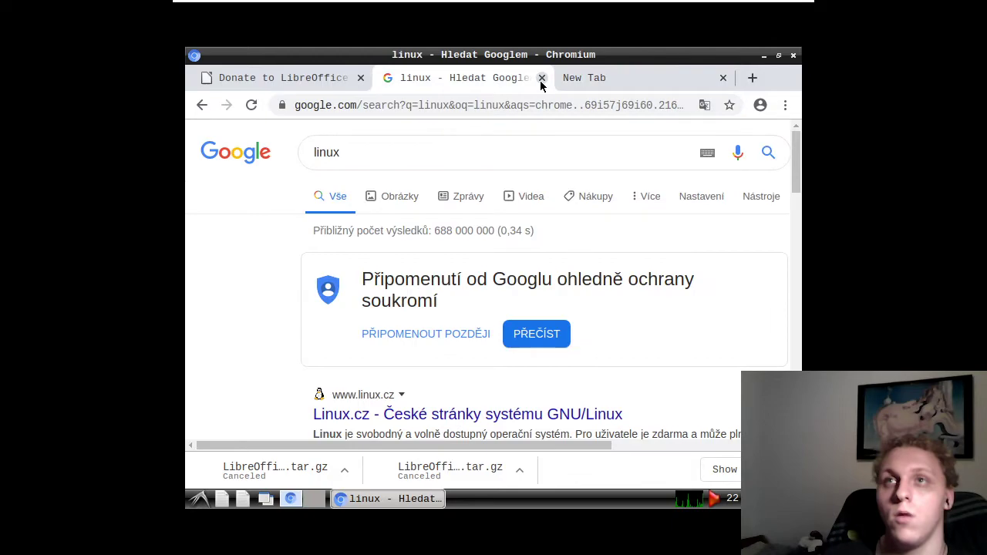
{"action": "left_click", "coordinate": [542, 78]}
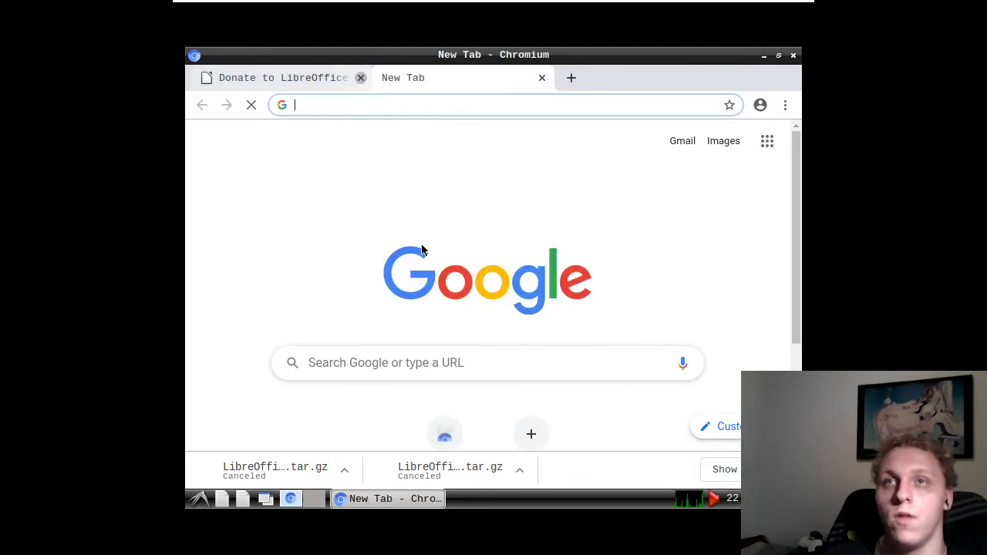
{"action": "left_click", "coordinate": [361, 78]}
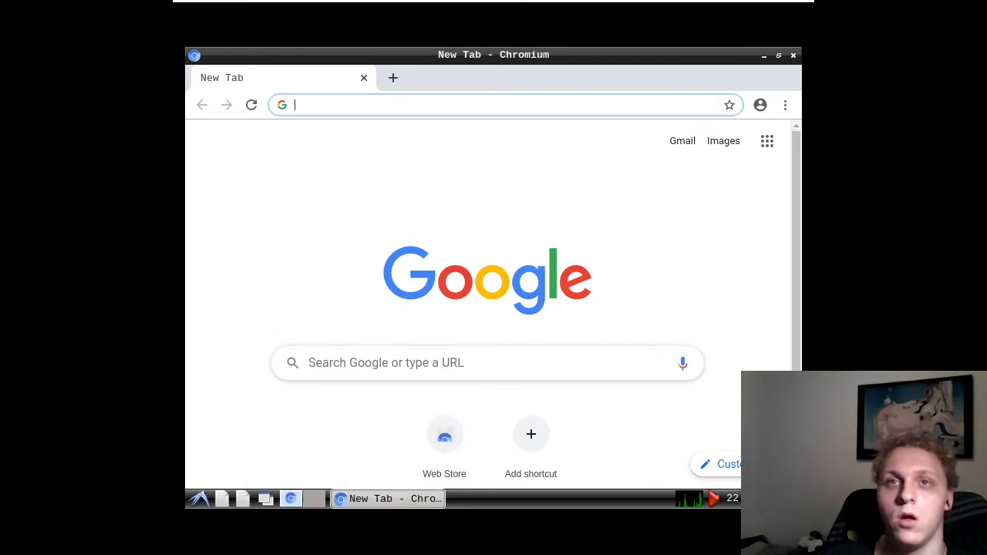
{"action": "left_click", "coordinate": [199, 499]}
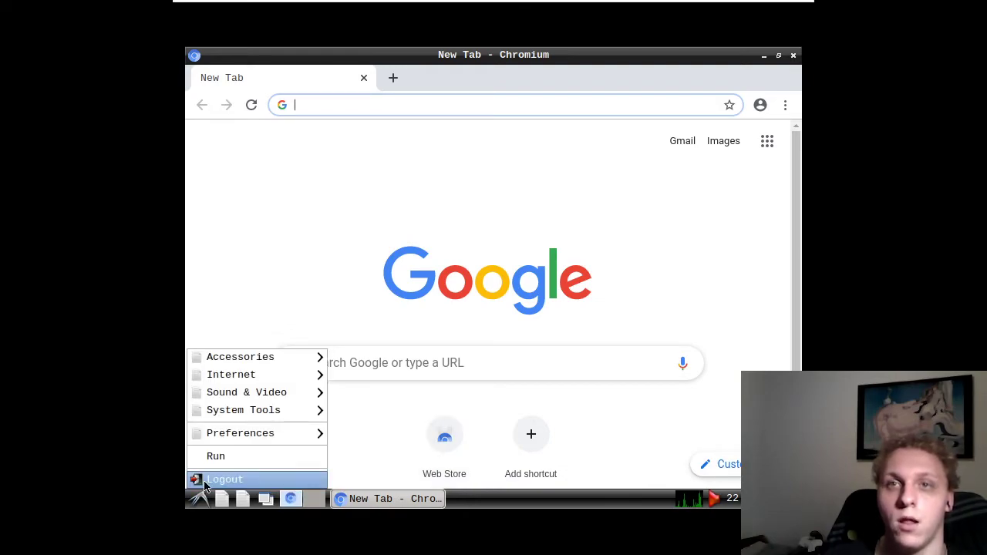
{"action": "key", "text": "Escape"}
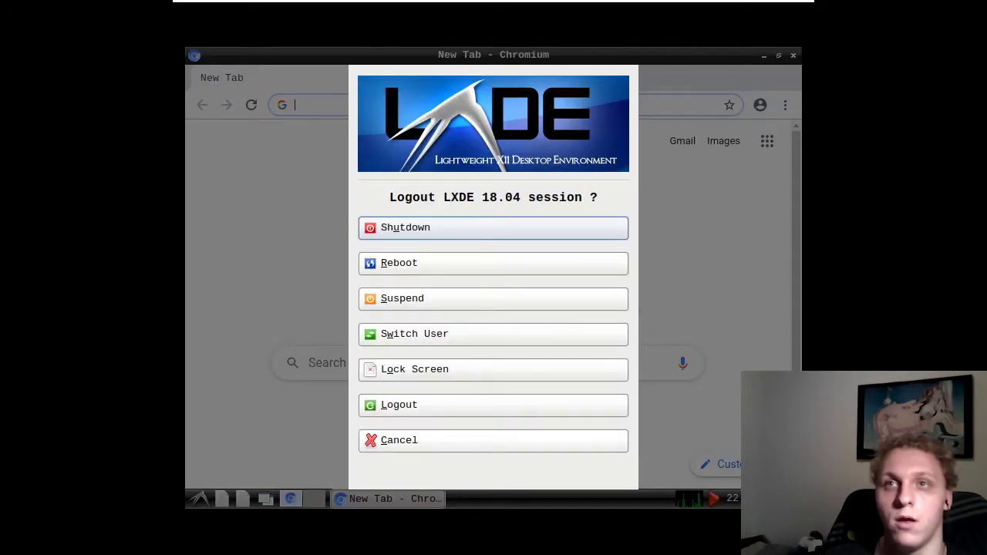
{"action": "left_click", "coordinate": [419, 450]}
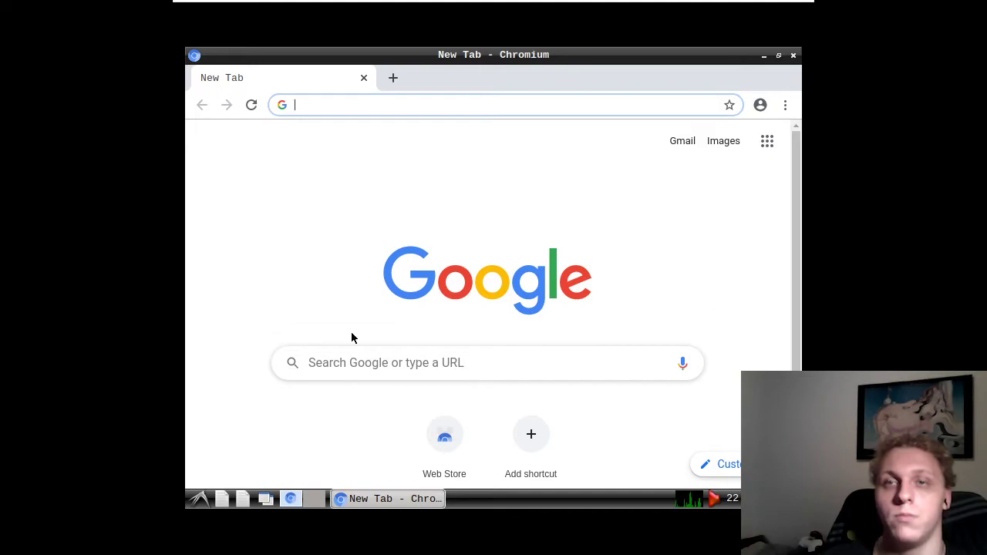
{"action": "left_click", "coordinate": [197, 500]}
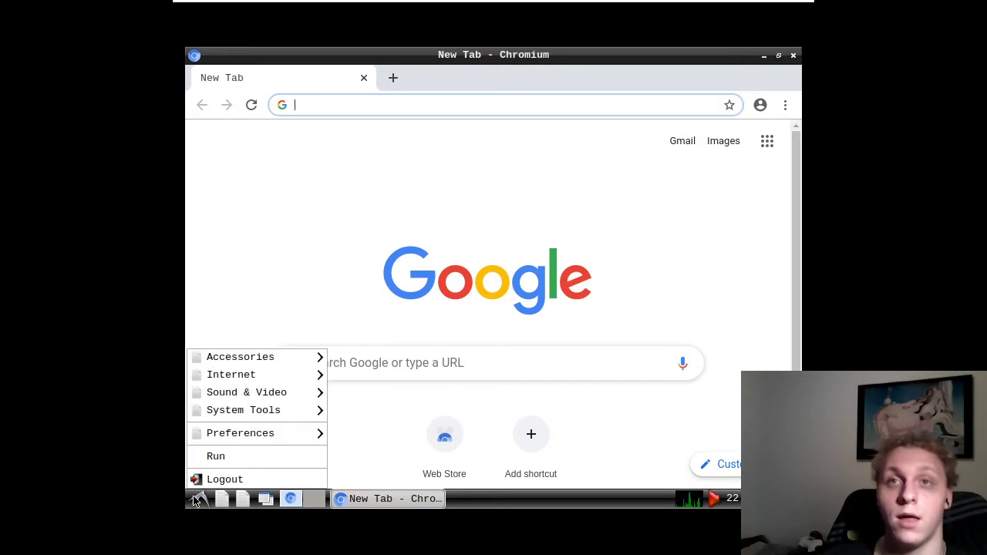
Toggle the application menu a few times, then close the Chromium browser window.
{"action": "left_click", "coordinate": [197, 500]}
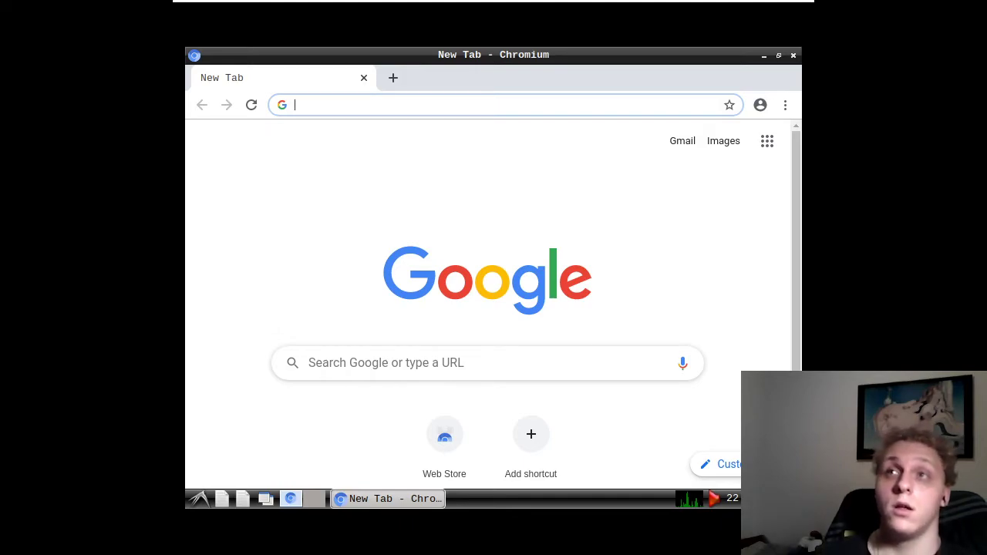
{"action": "left_click", "coordinate": [199, 499]}
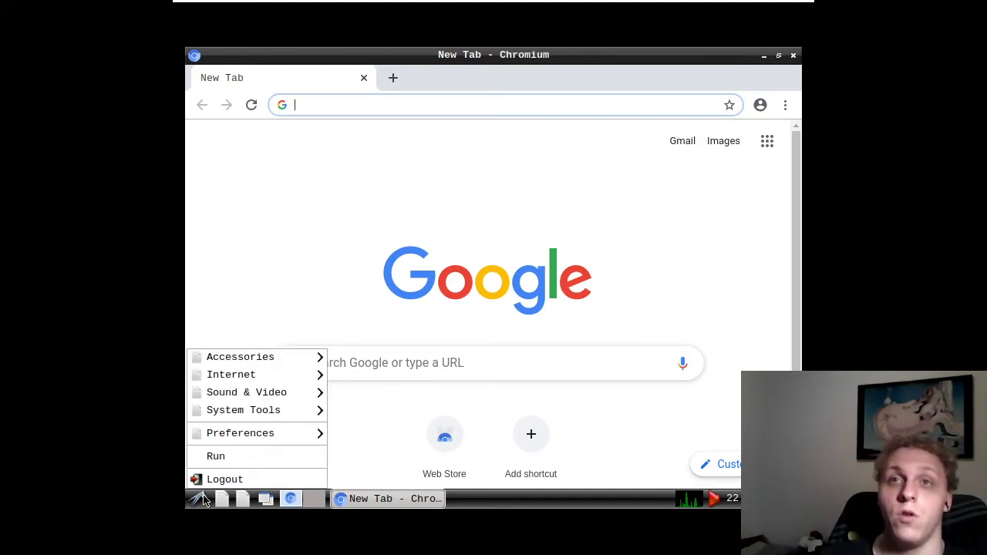
{"action": "left_click", "coordinate": [202, 499]}
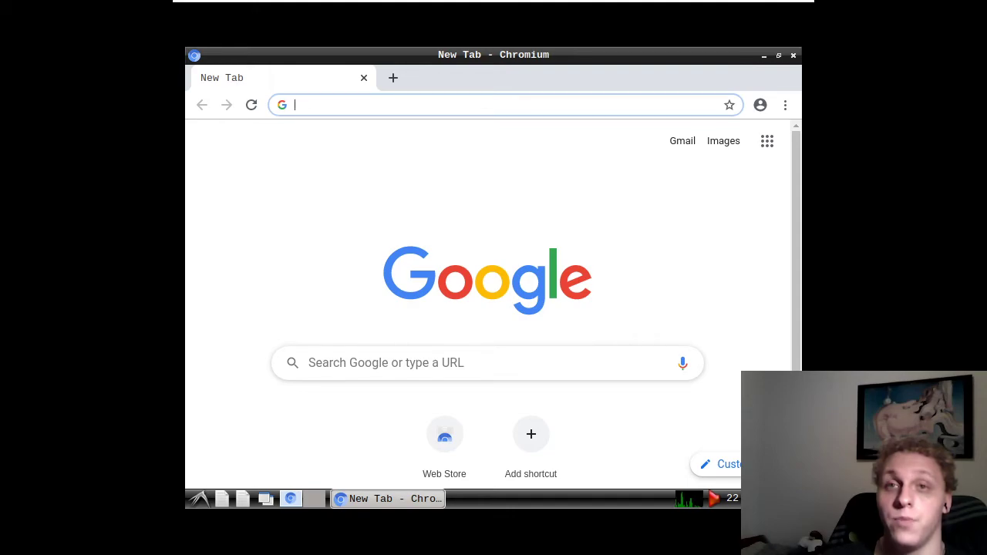
{"action": "left_click", "coordinate": [200, 499]}
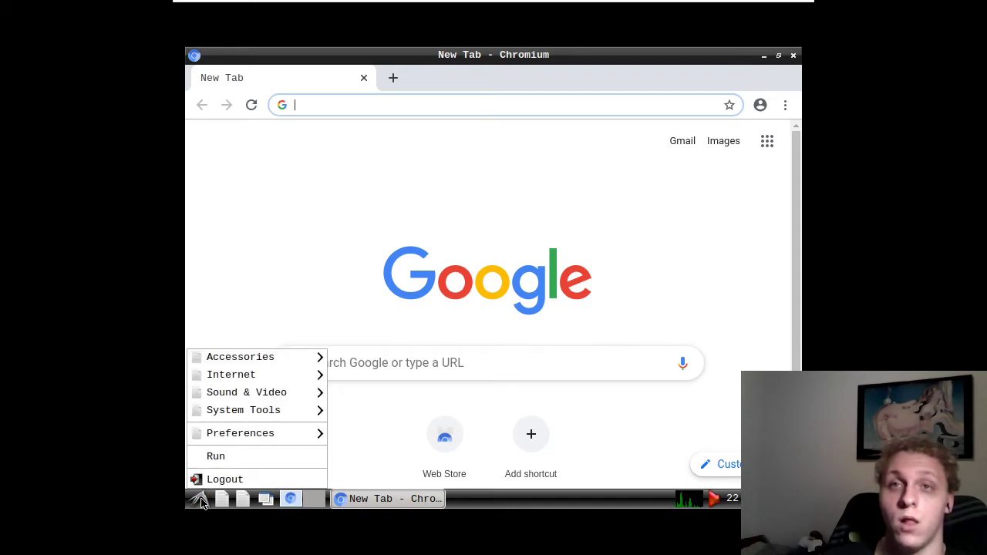
{"action": "left_click", "coordinate": [200, 500]}
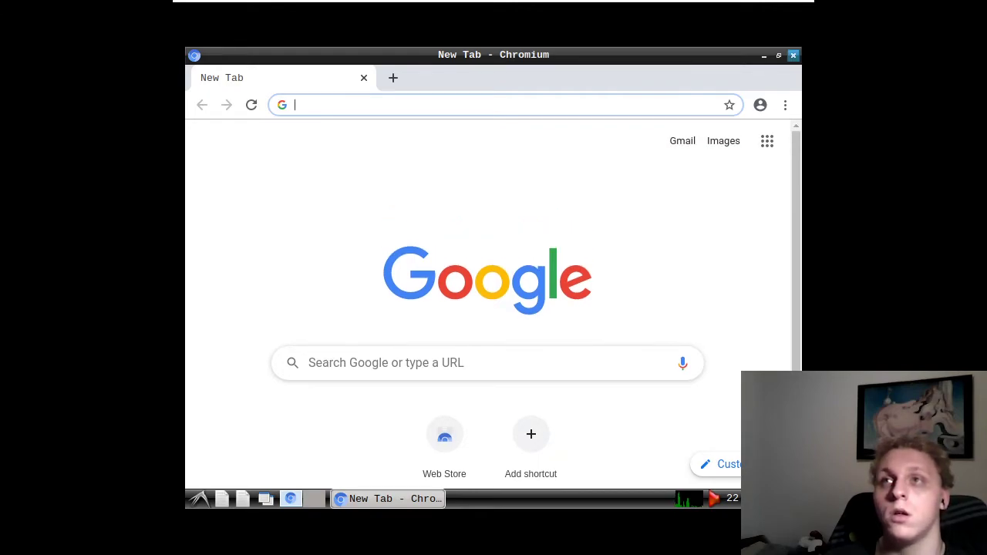
{"action": "left_click", "coordinate": [793, 54]}
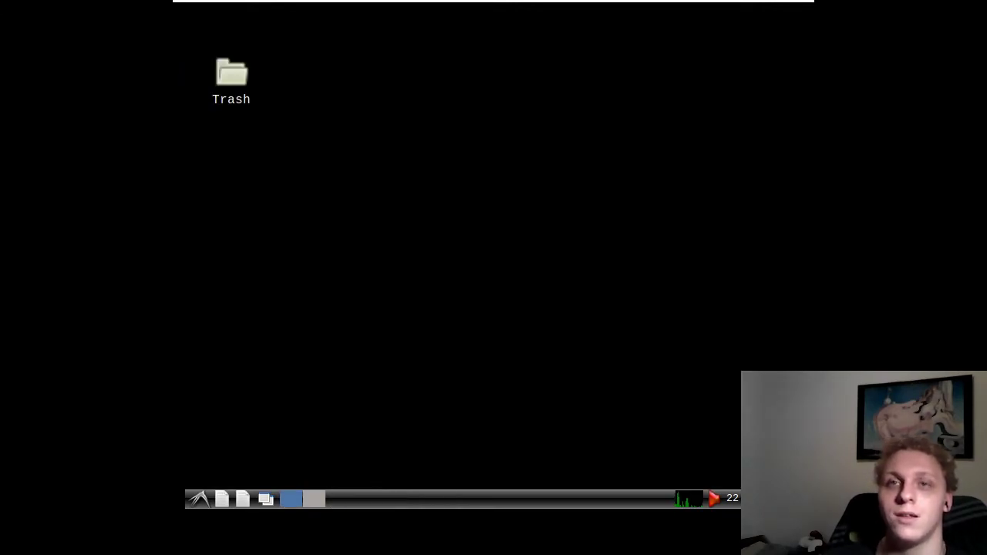
Launch a new LXTerminal window from the System Tools menu.
{"action": "left_click", "coordinate": [199, 499]}
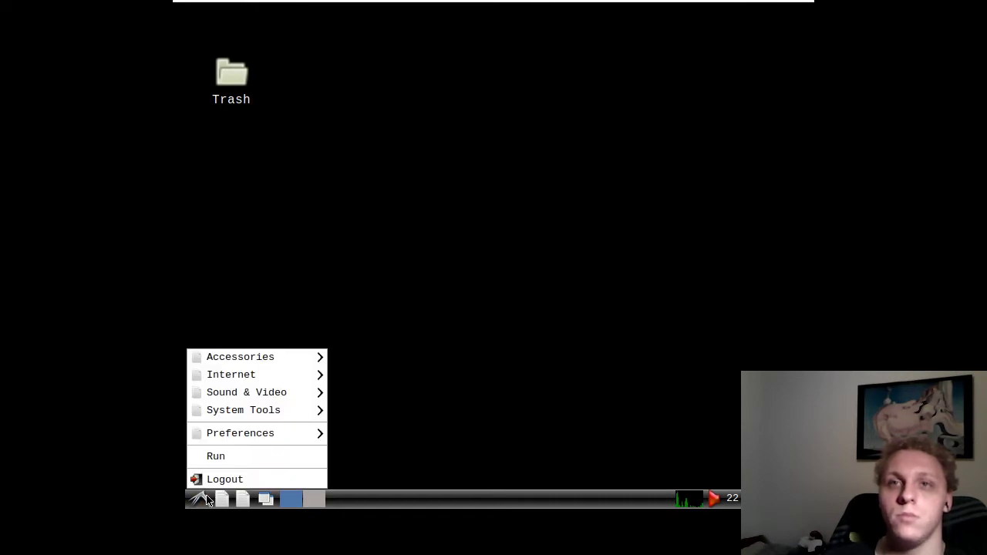
{"action": "mouse_move", "coordinate": [274, 425]}
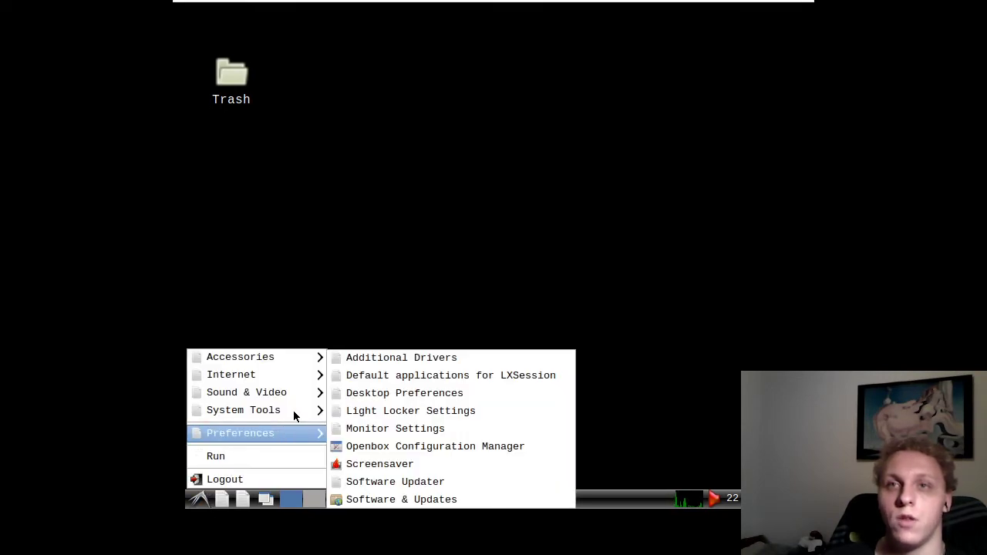
{"action": "mouse_move", "coordinate": [254, 410]}
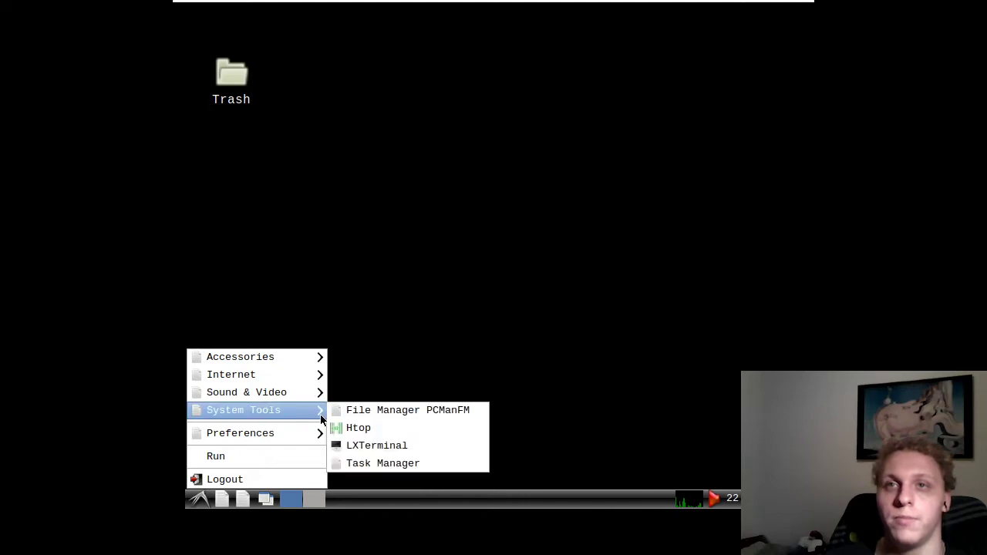
{"action": "left_click", "coordinate": [347, 446]}
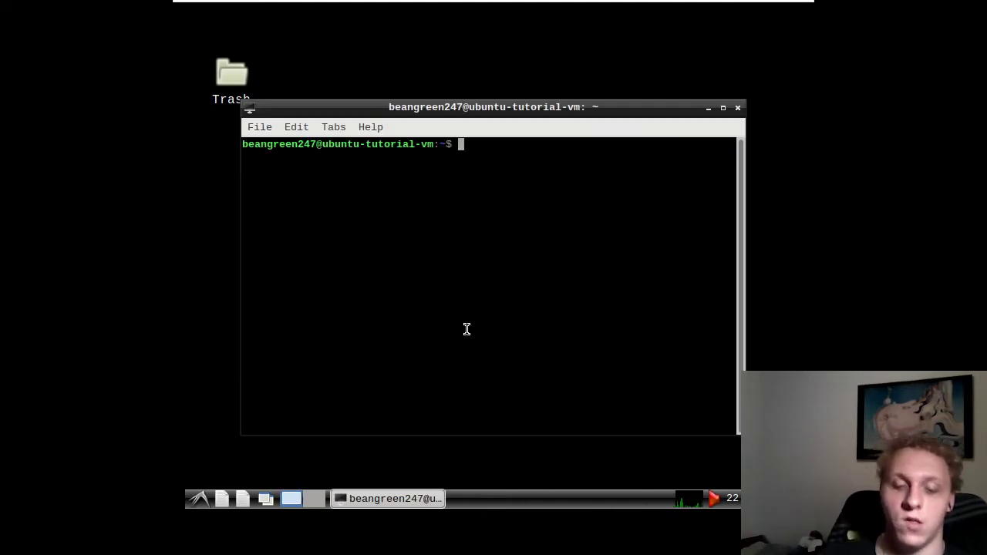
Run neofetch and maximise the terminal to show the Ubuntu 18.04.3 LTS system info.
{"action": "type", "text": "neofetch"}
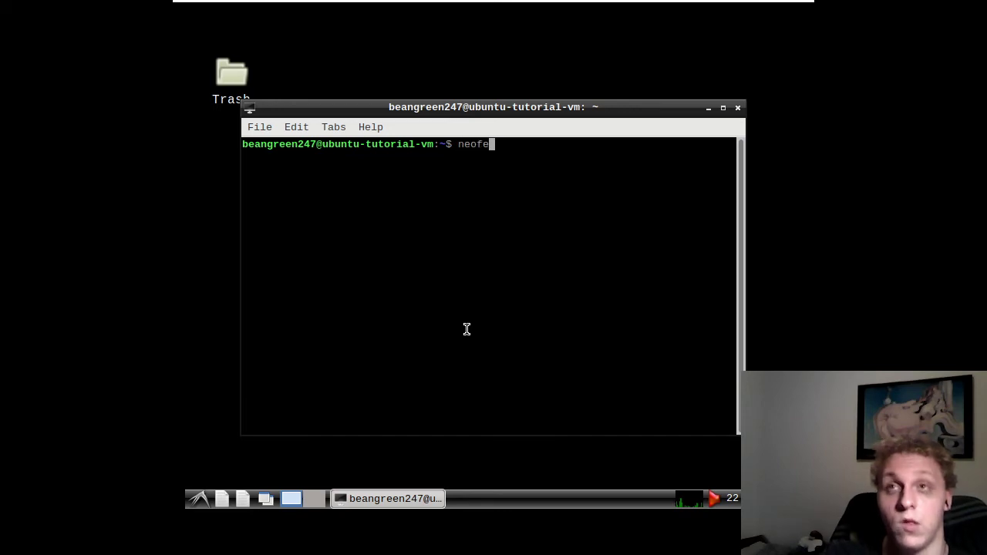
{"action": "key", "text": "Return"}
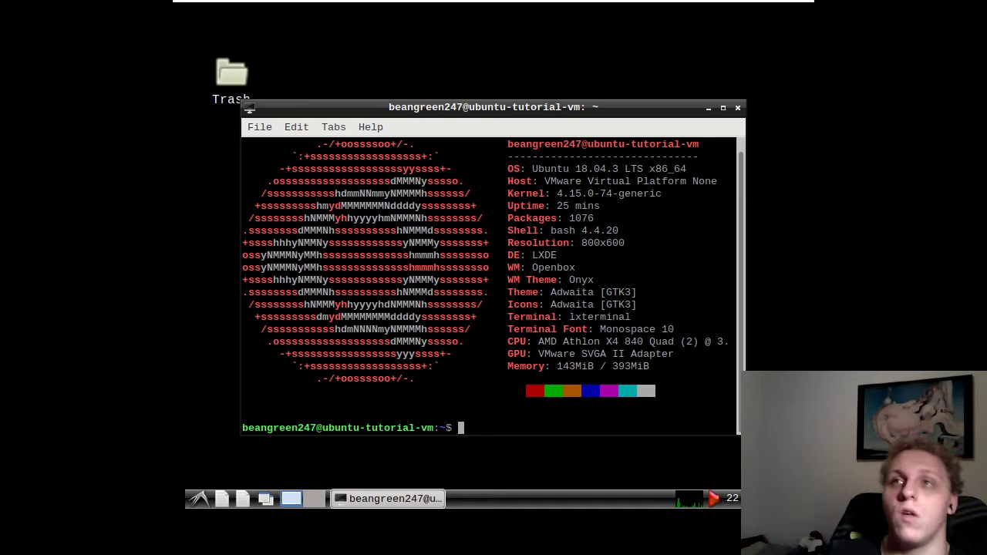
{"action": "left_click", "coordinate": [723, 107]}
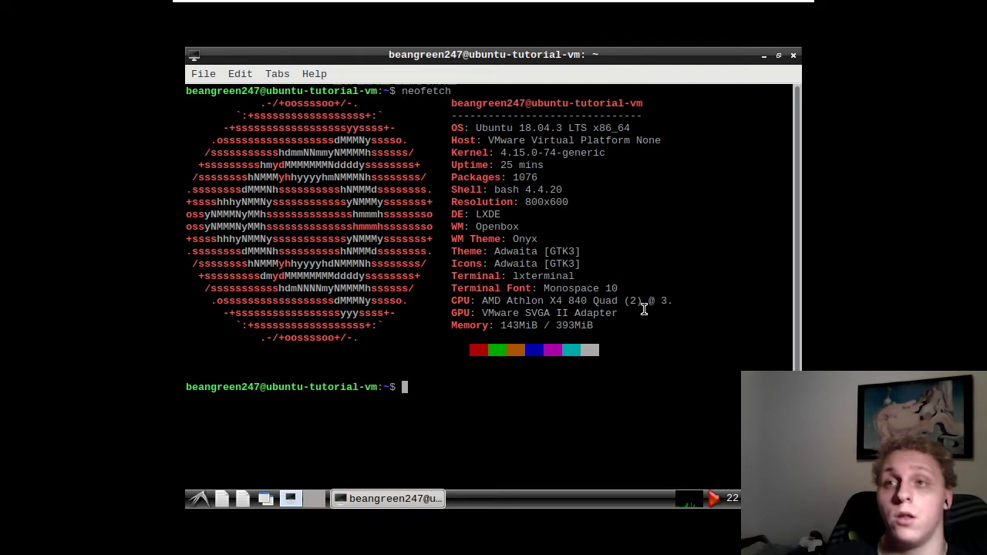
{"action": "left_click", "coordinate": [205, 503]}
{"action": "left_click", "coordinate": [441, 440]}
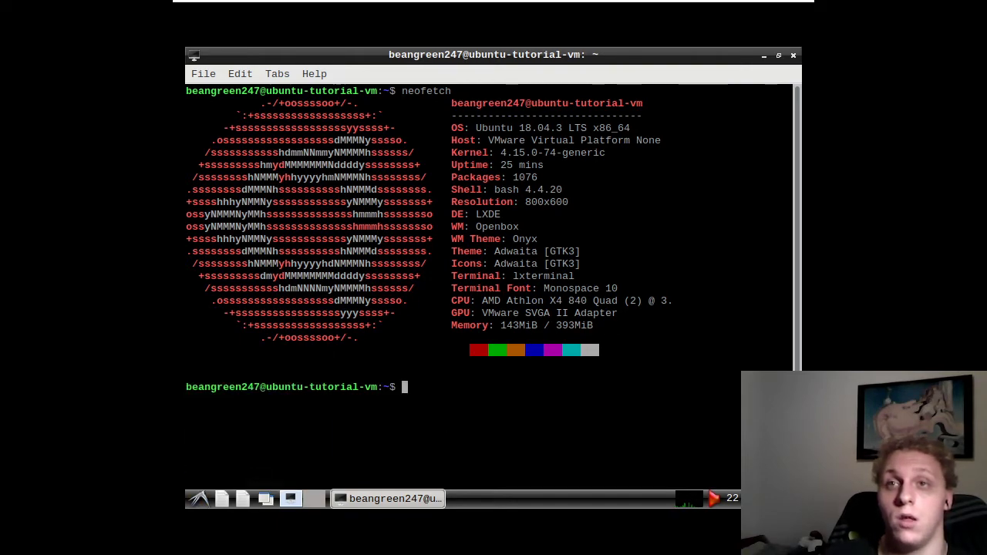